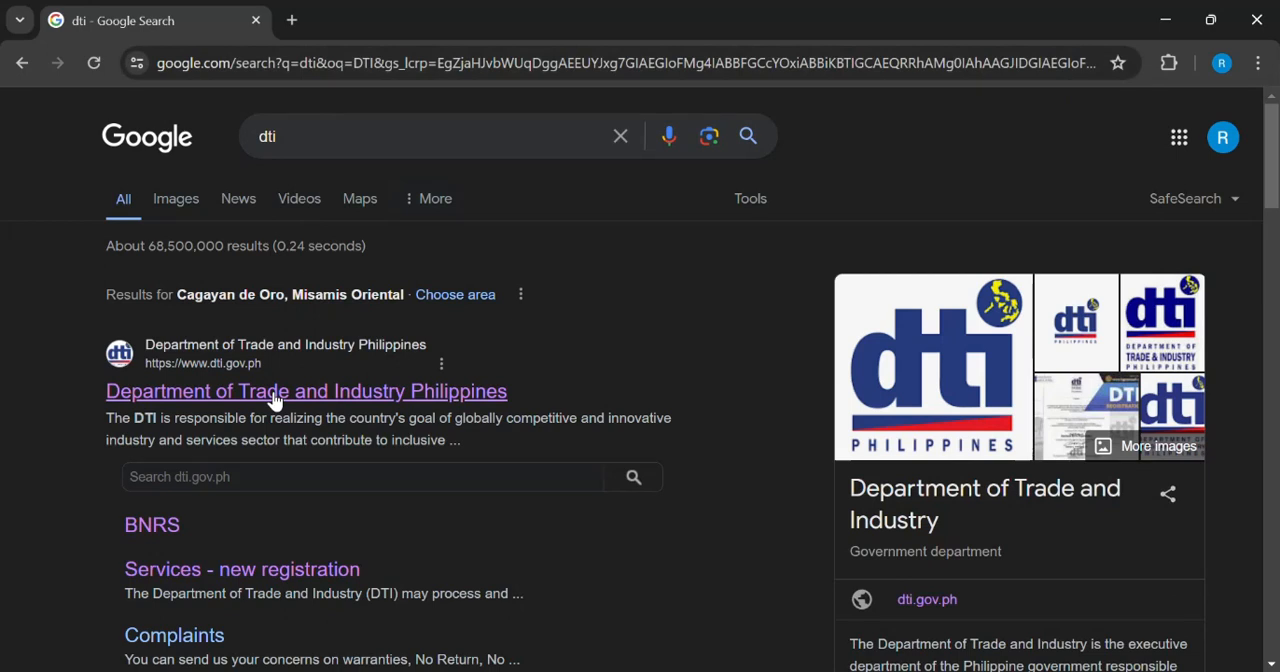
# Open the Department of Trade and Industry website from the search results and go to its business name application.
pyautogui.click(276, 400)
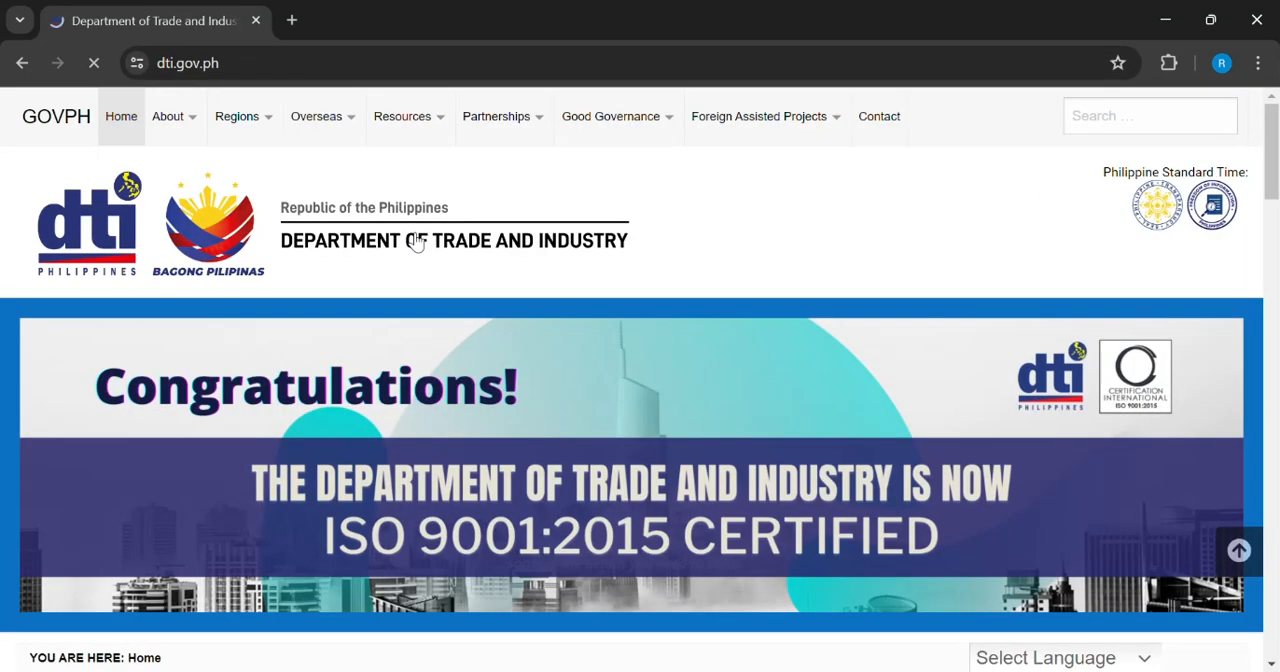
pyautogui.scroll(-5, 865, 391)
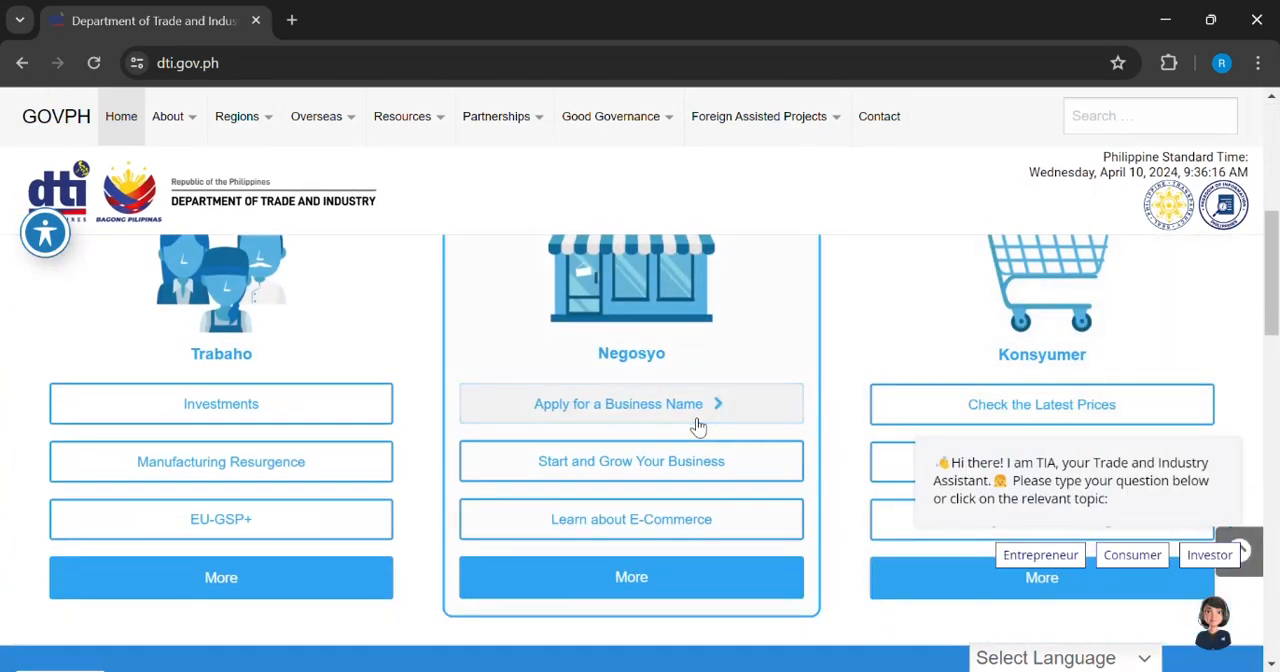
pyautogui.click(694, 417)
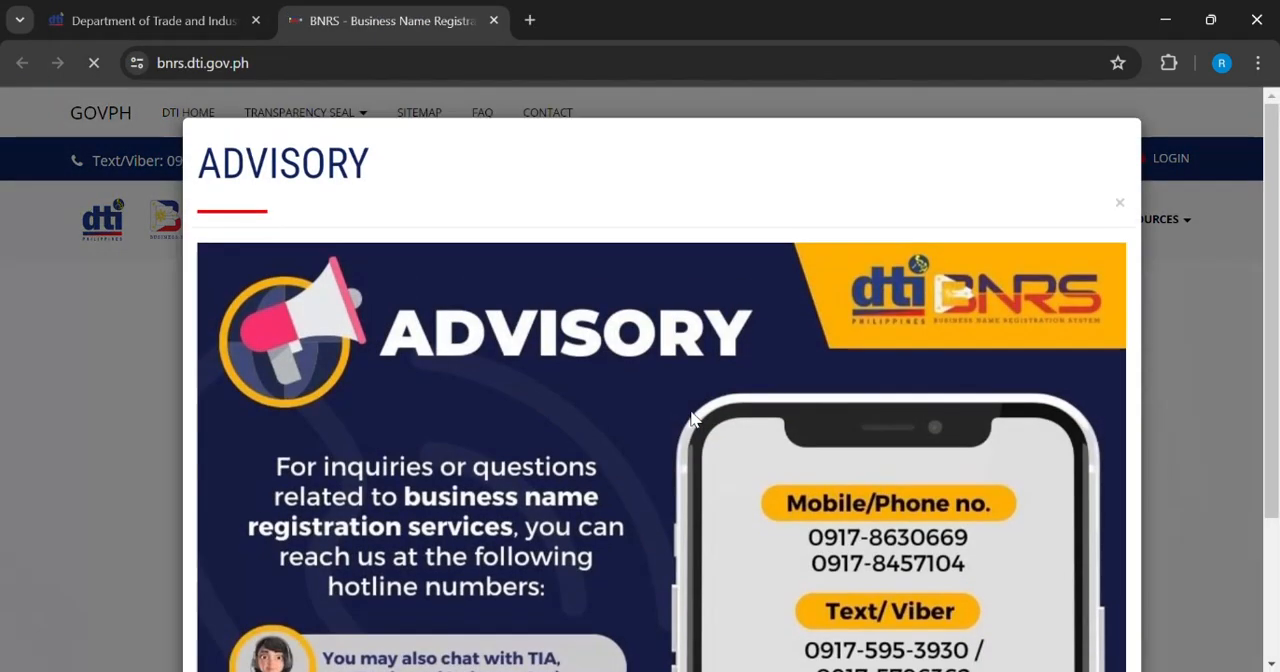
# Read and dismiss the advisory on the BNRS site, and start a new business name registration.
pyautogui.scroll(-1, 675, 375)
pyautogui.scroll(-1, 677, 385)
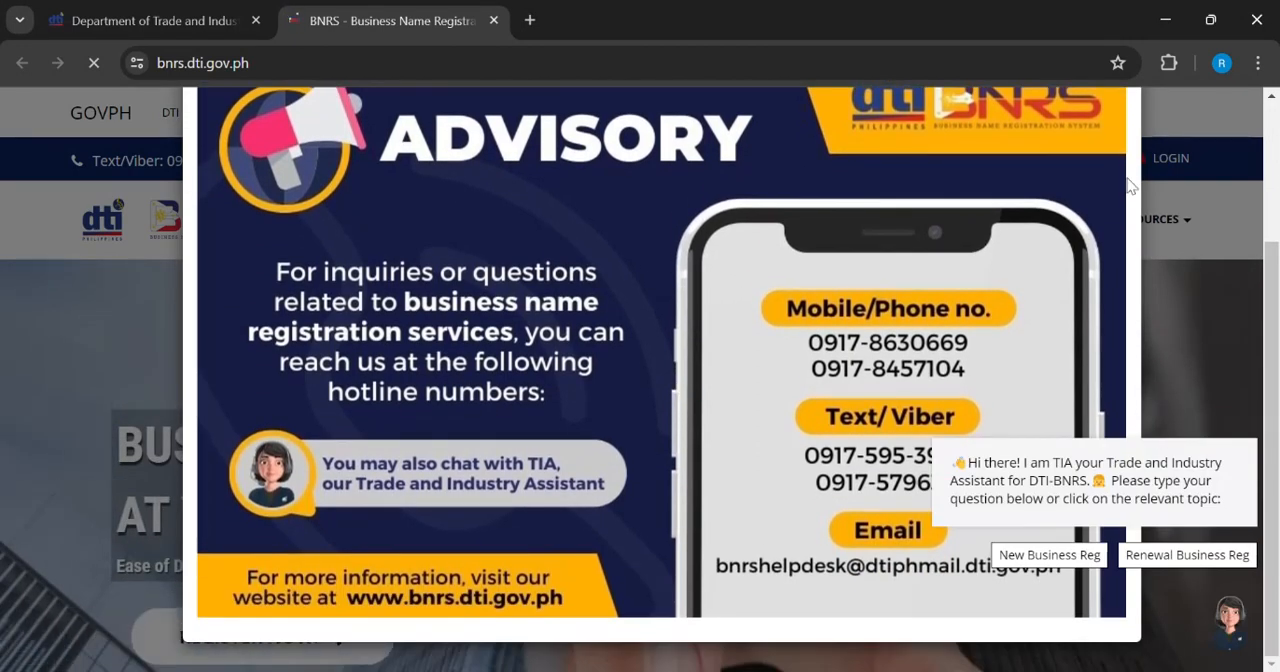
pyautogui.scroll(1, 1074, 273)
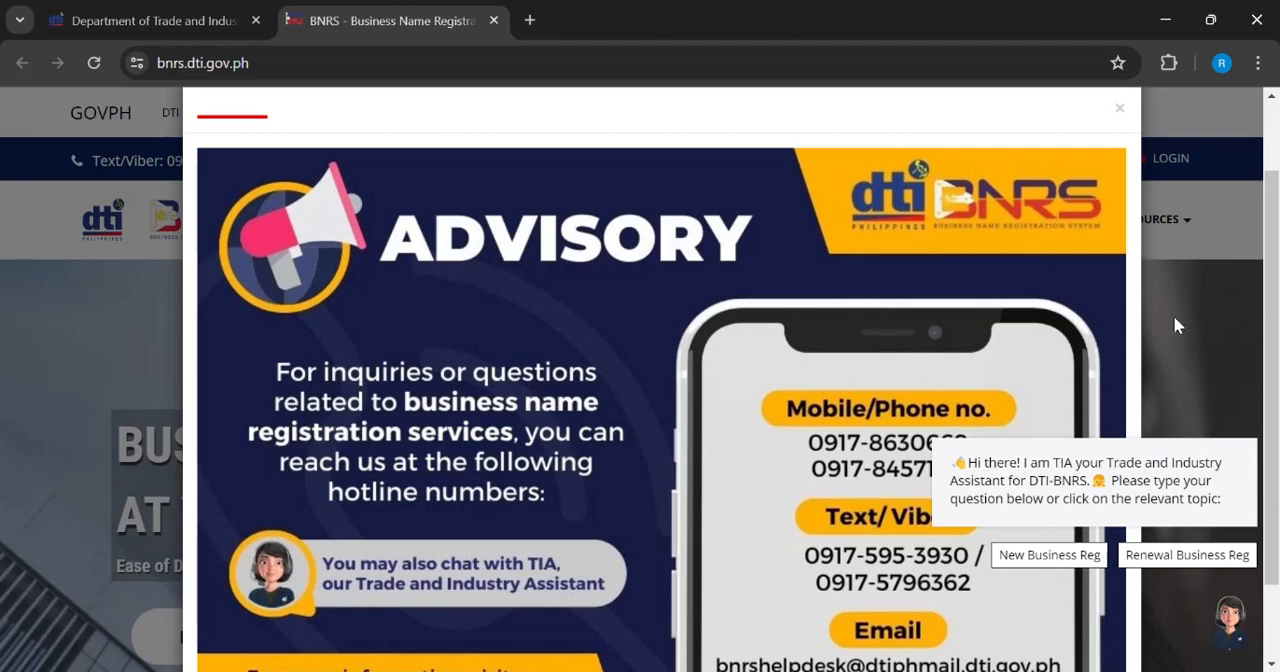
pyautogui.scroll(1, 1020, 260)
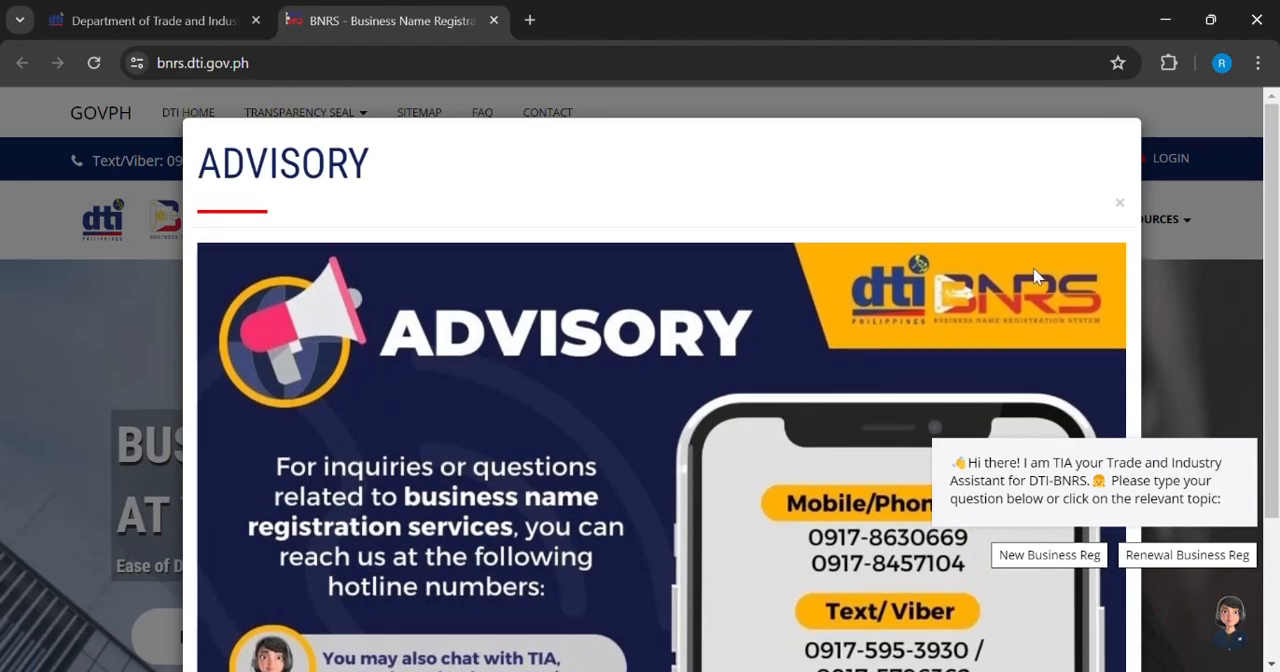
pyautogui.click(1120, 203)
pyautogui.scroll(-1, 815, 467)
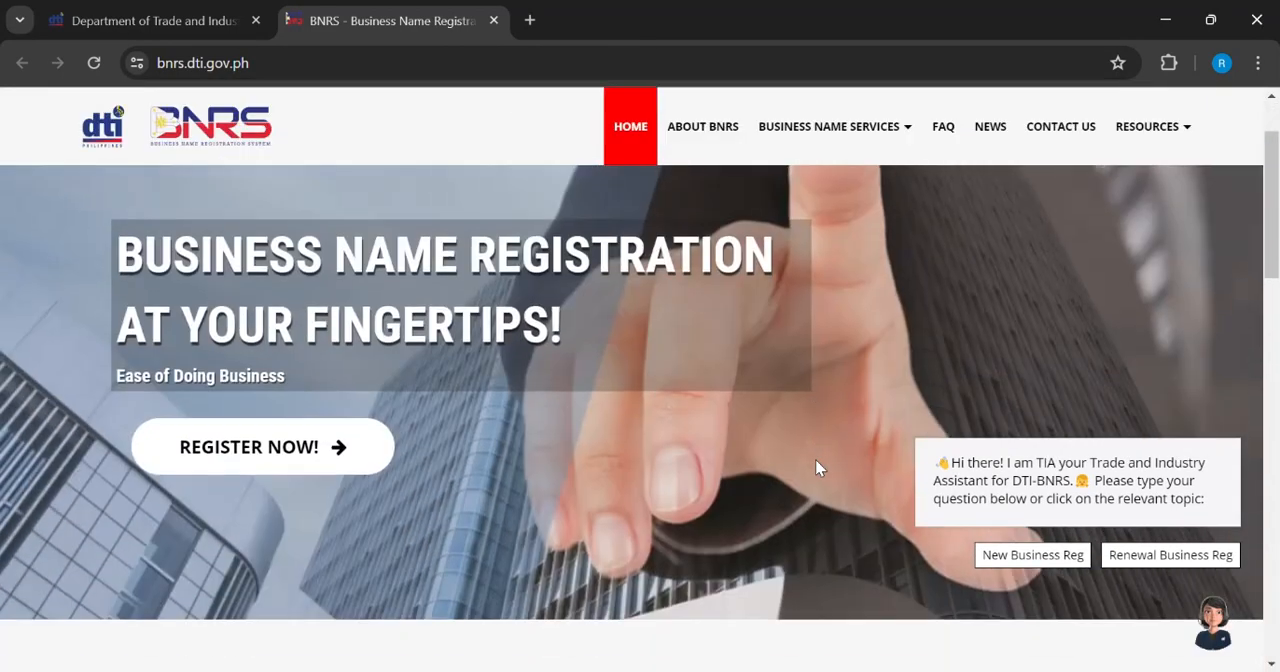
pyautogui.scroll(-1, 815, 467)
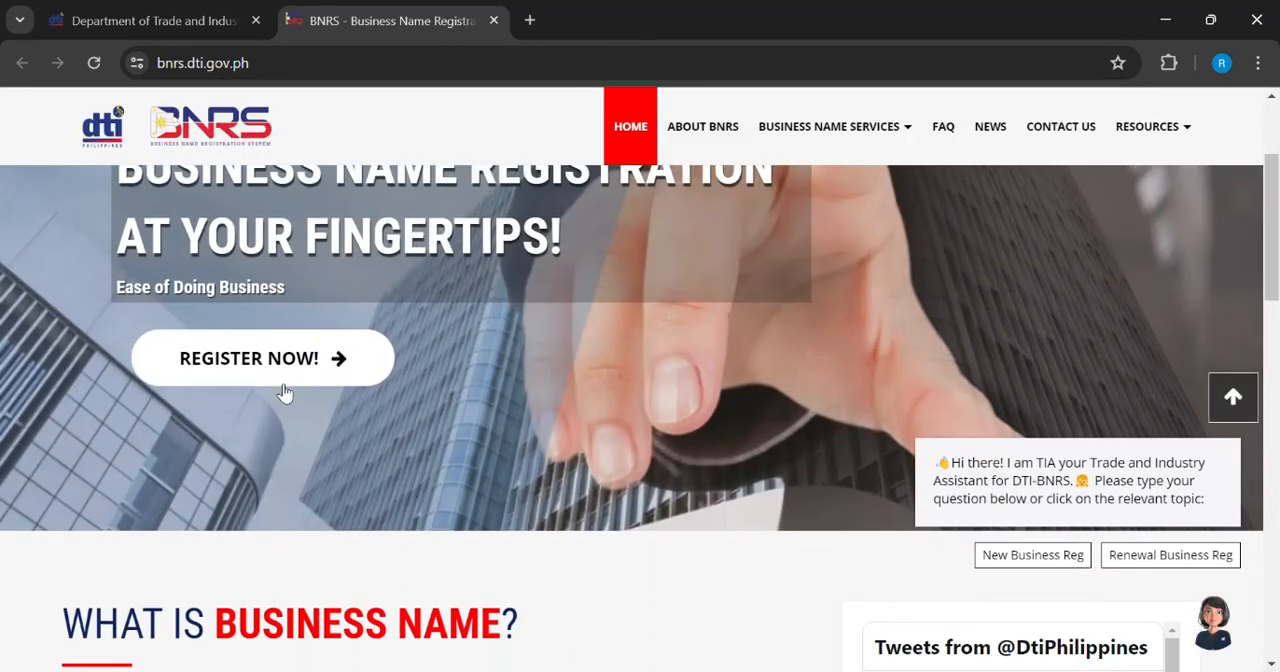
pyautogui.click(207, 375)
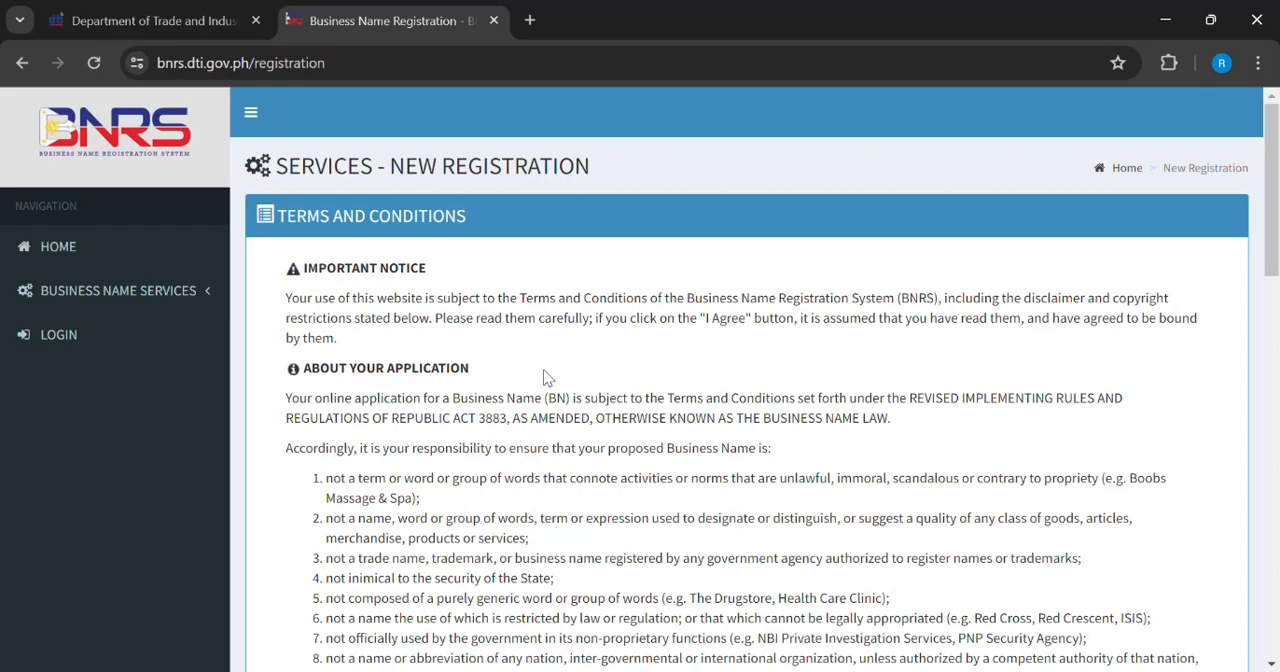
# Go through the new registration's terms and conditions and agree to them.
pyautogui.scroll(-1, 543, 369)
pyautogui.scroll(-15, 575, 378)
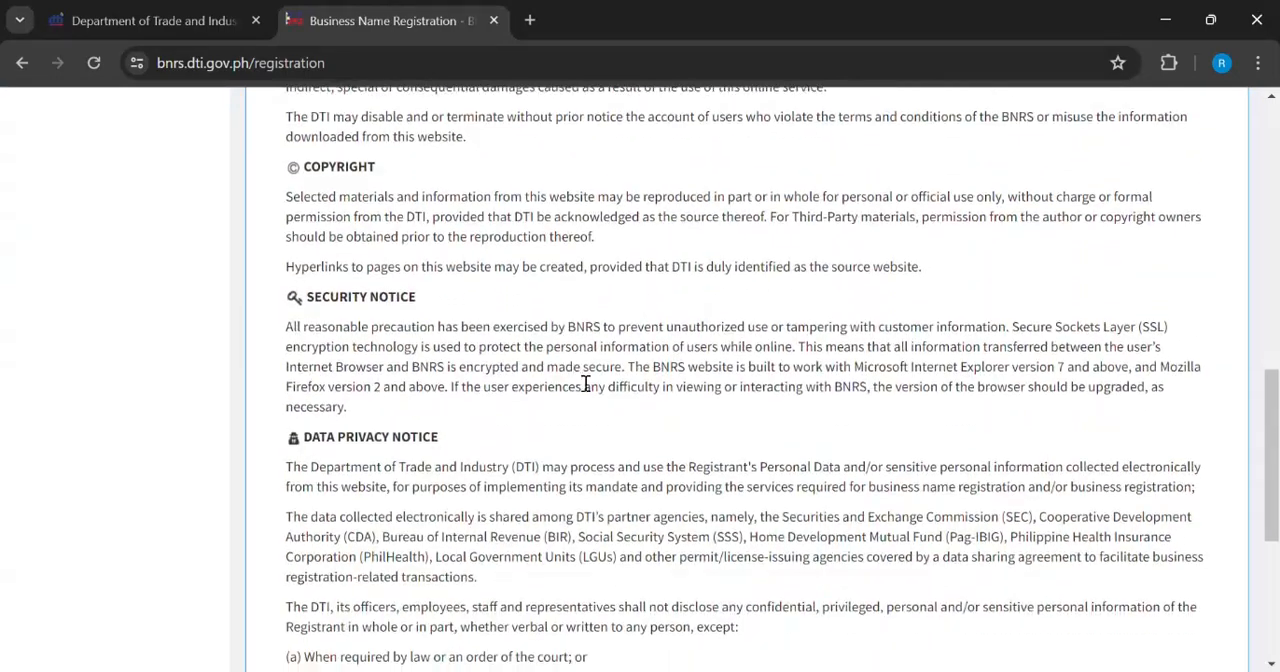
pyautogui.scroll(-2, 945, 497)
pyautogui.click(1208, 460)
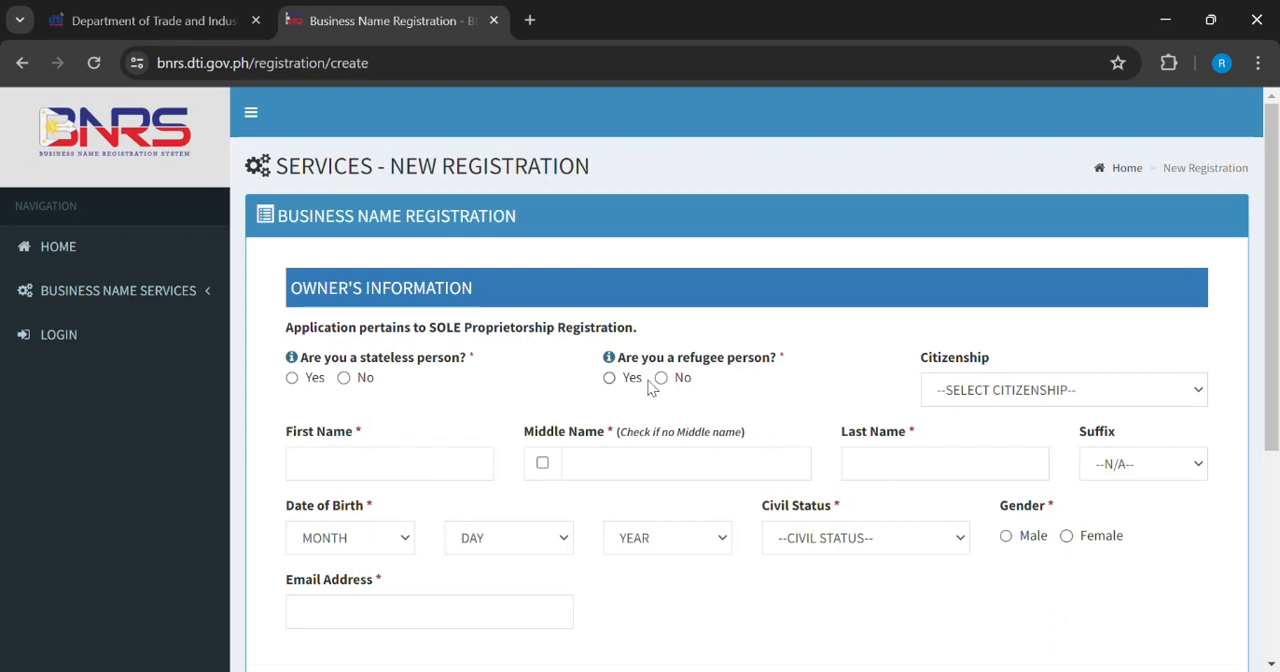
# Answer No to both the stateless and refugee questions and set the citizenship to PHILIPPINES - FILIPINO.
pyautogui.scroll(-2, 655, 385)
pyautogui.scroll(2, 665, 400)
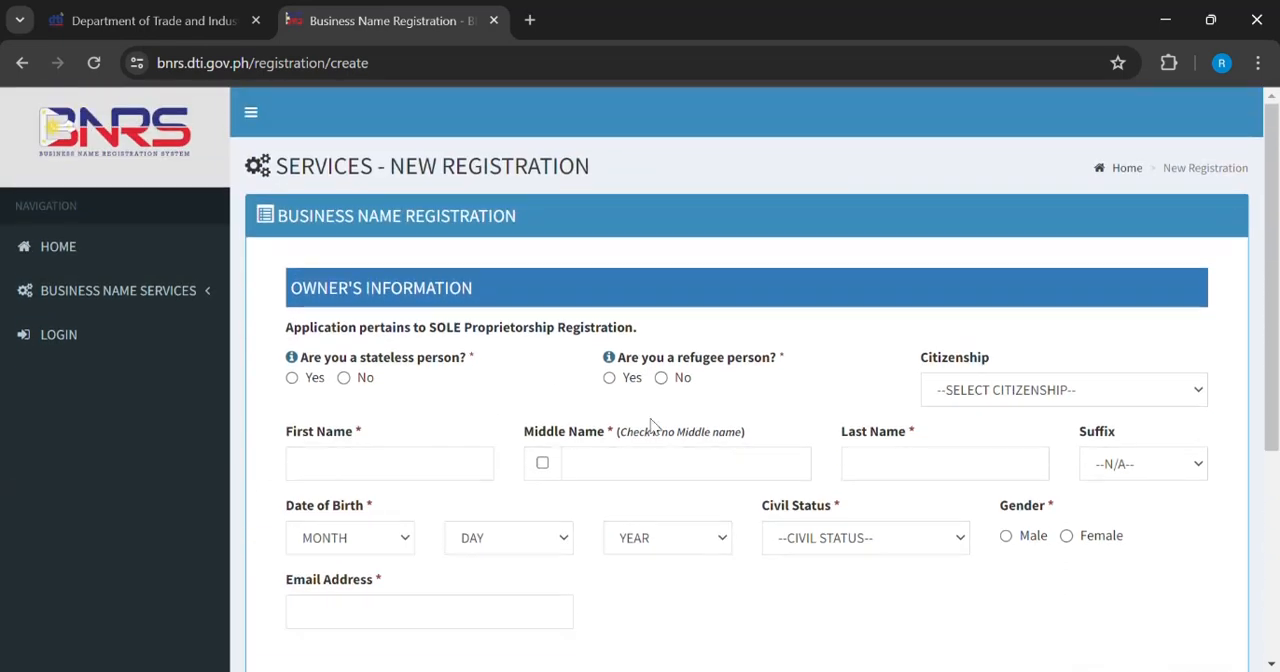
pyautogui.click(344, 378)
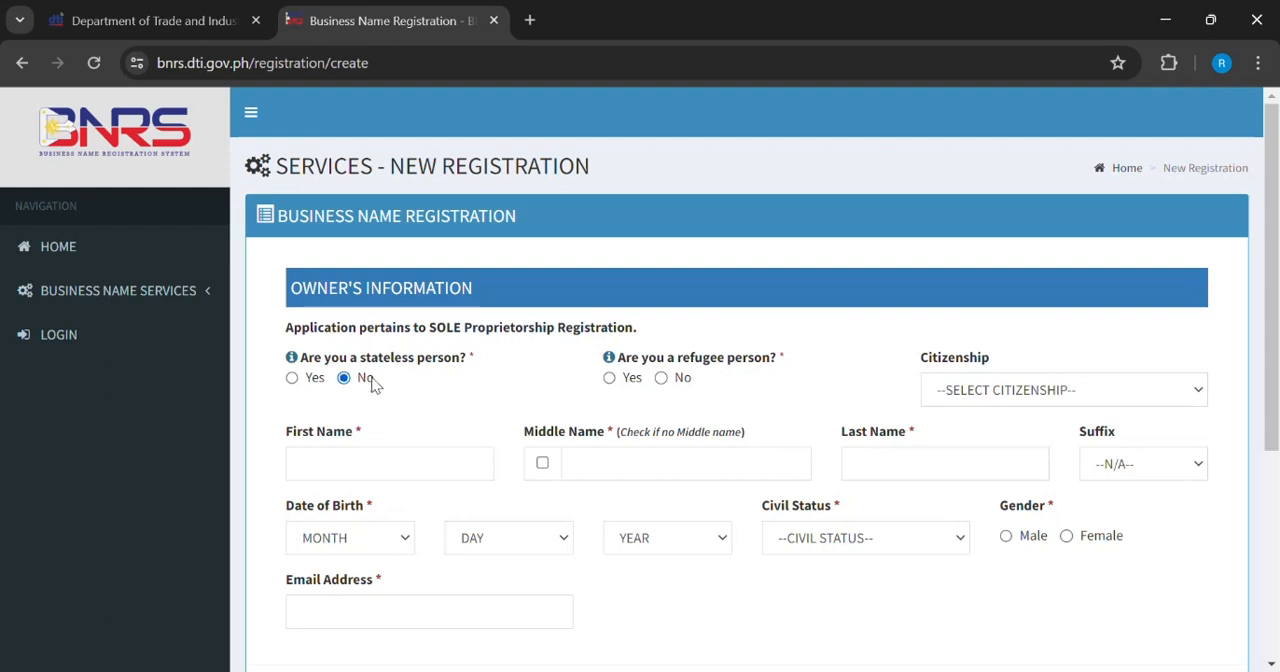
pyautogui.click(661, 377)
pyautogui.click(868, 28)
# Fill in the owner's first and last names and mark that there is no middle name.
pyautogui.click(416, 464)
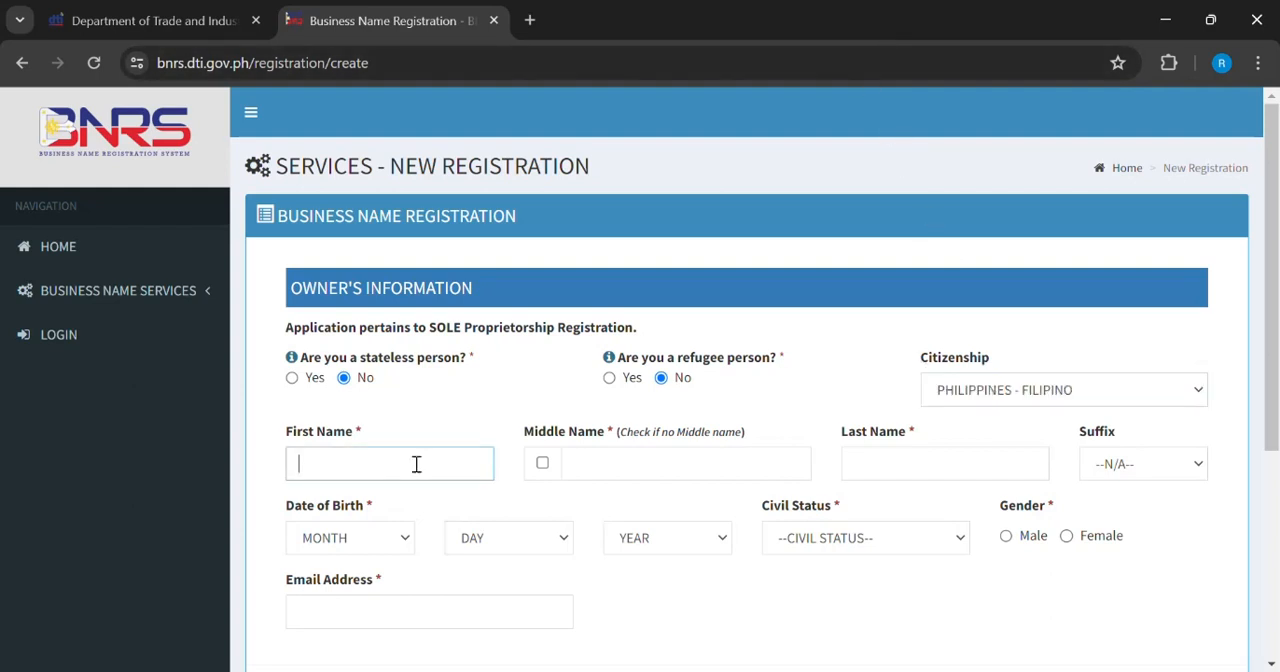
pyautogui.click(612, 472)
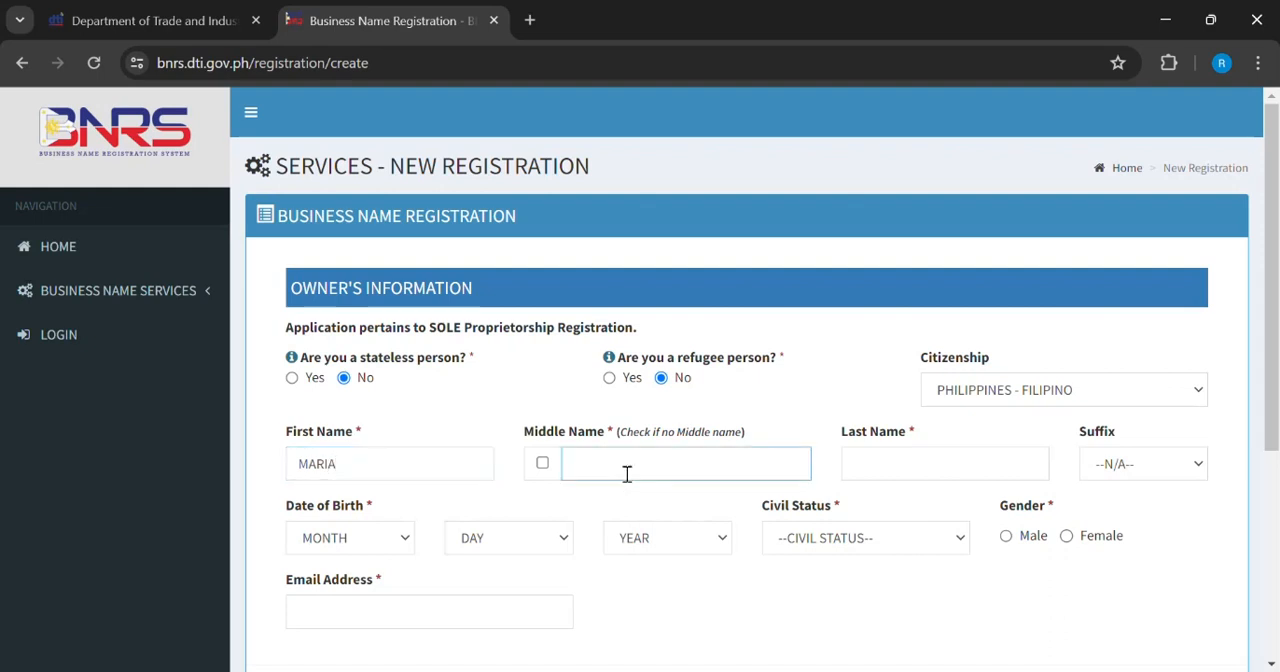
pyautogui.click(542, 462)
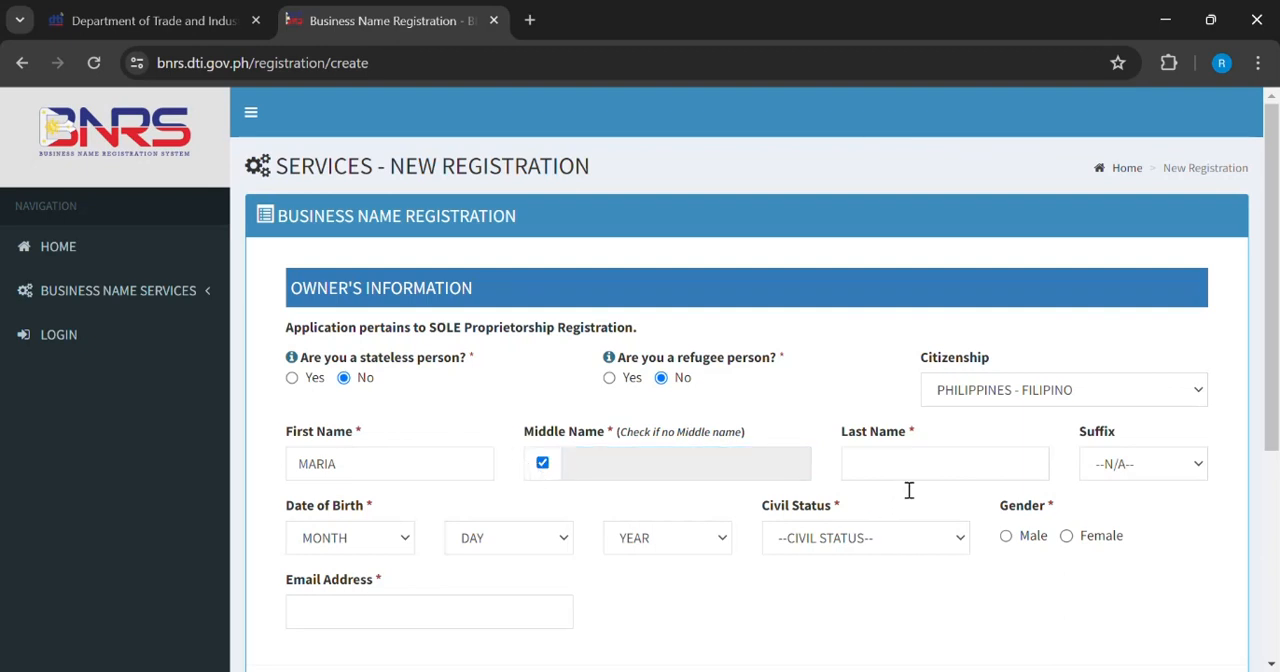
pyautogui.click(884, 470)
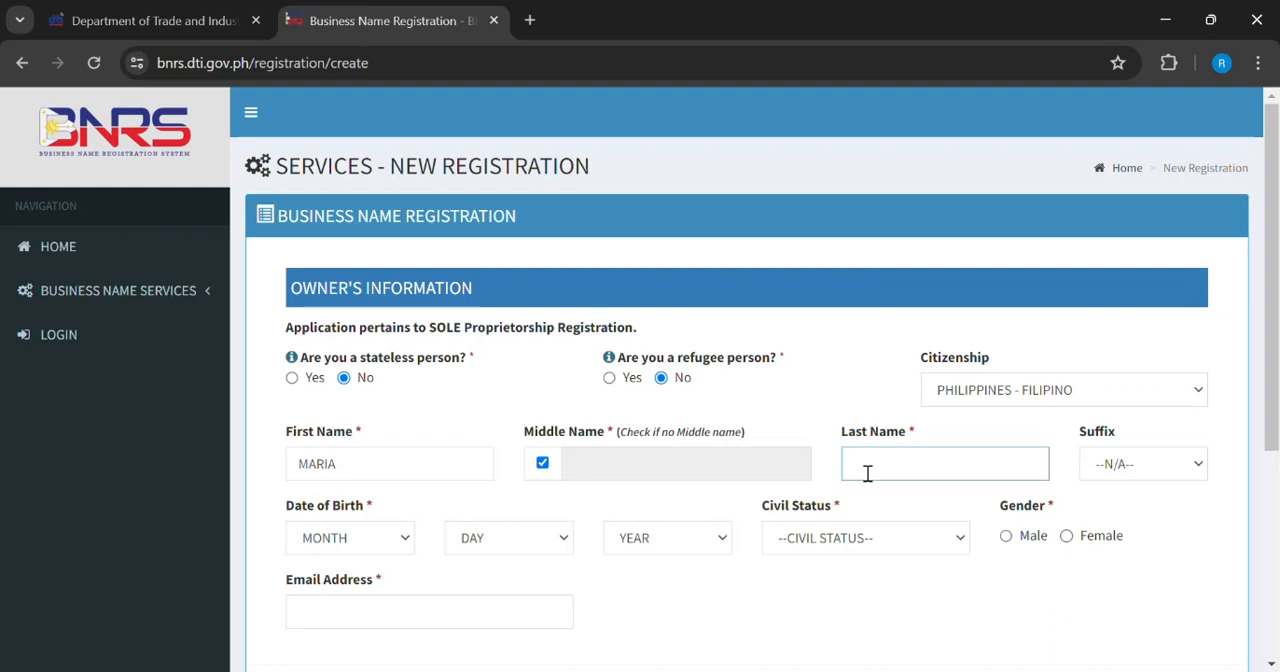
# Enter the month, day and year of the owner's date of birth.
pyautogui.scroll(-1, 400, 470)
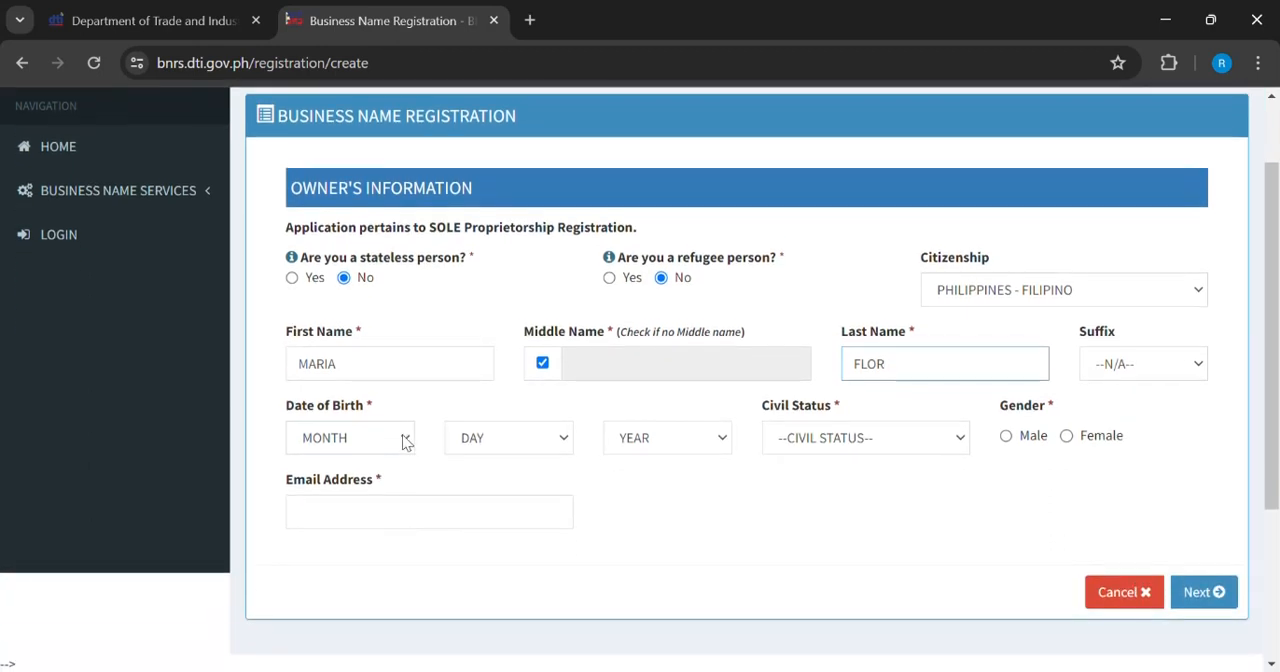
pyautogui.click(403, 437)
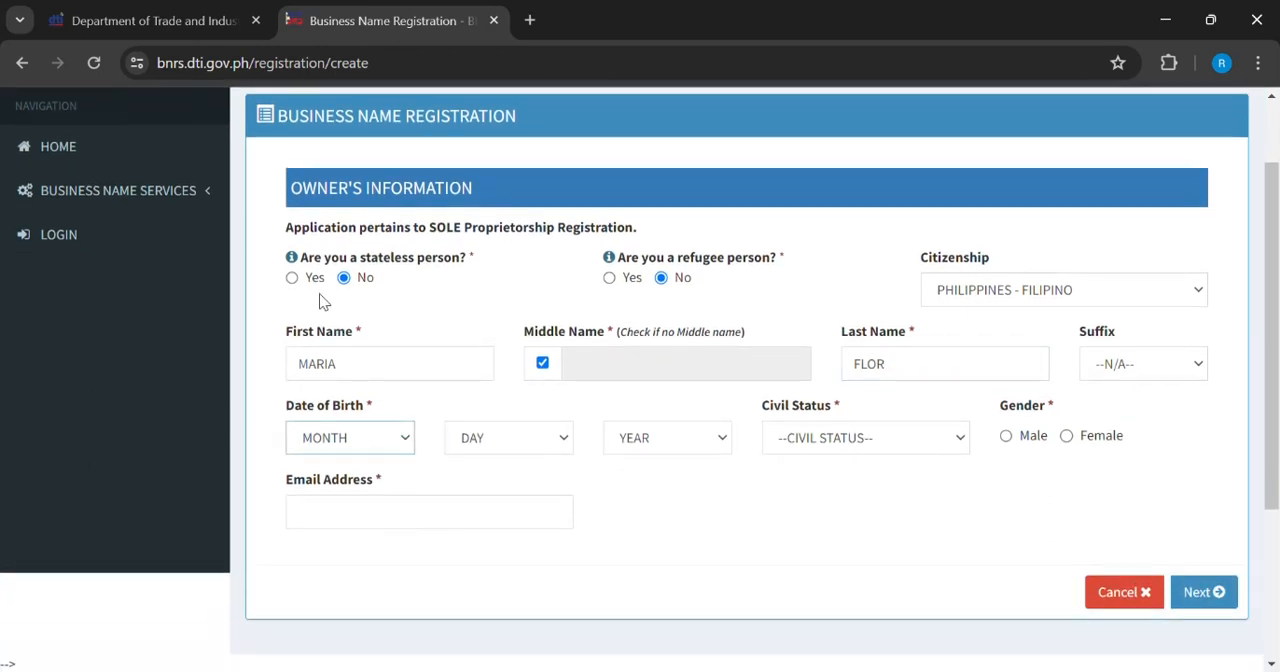
pyautogui.press('Tab')
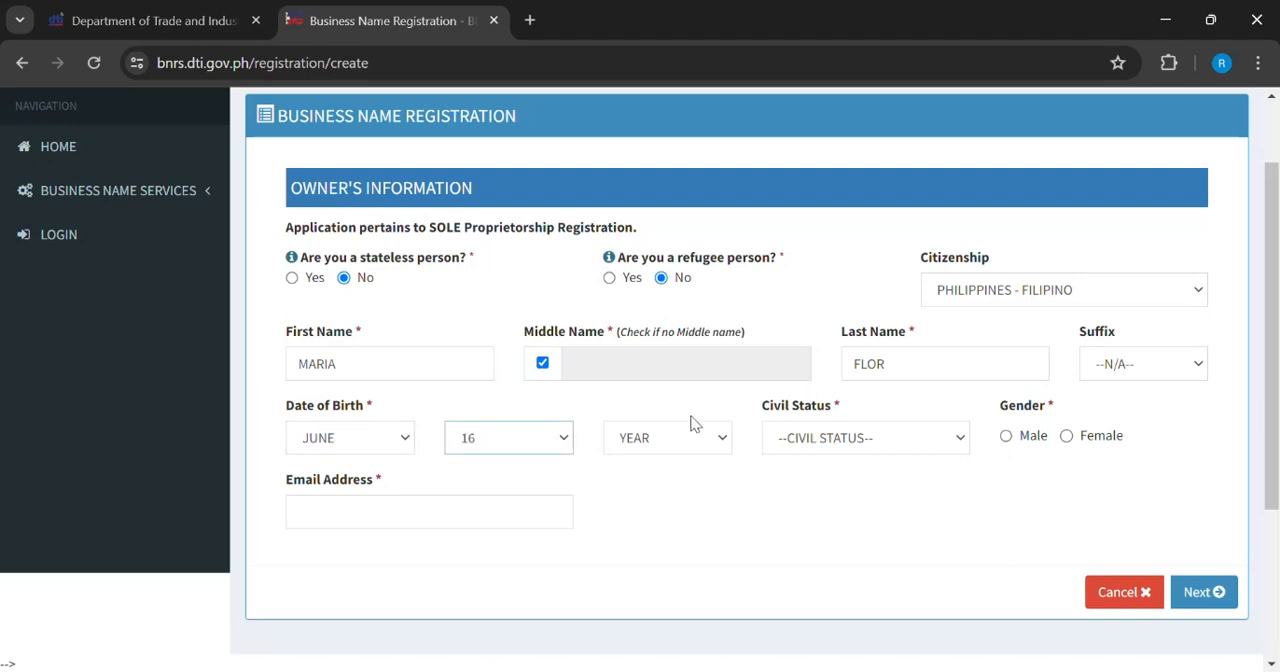
pyautogui.press('Tab')
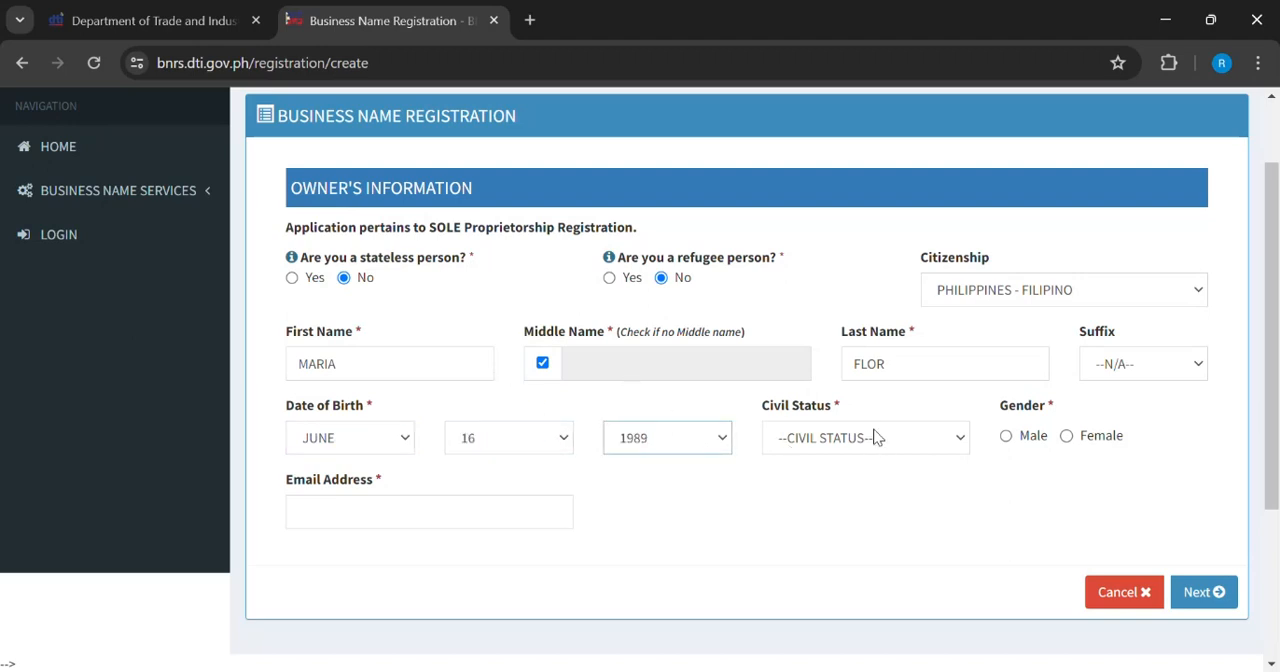
# Set the owner's civil status to SINGLE and gender to Female.
pyautogui.press('Tab')
pyautogui.write('single')
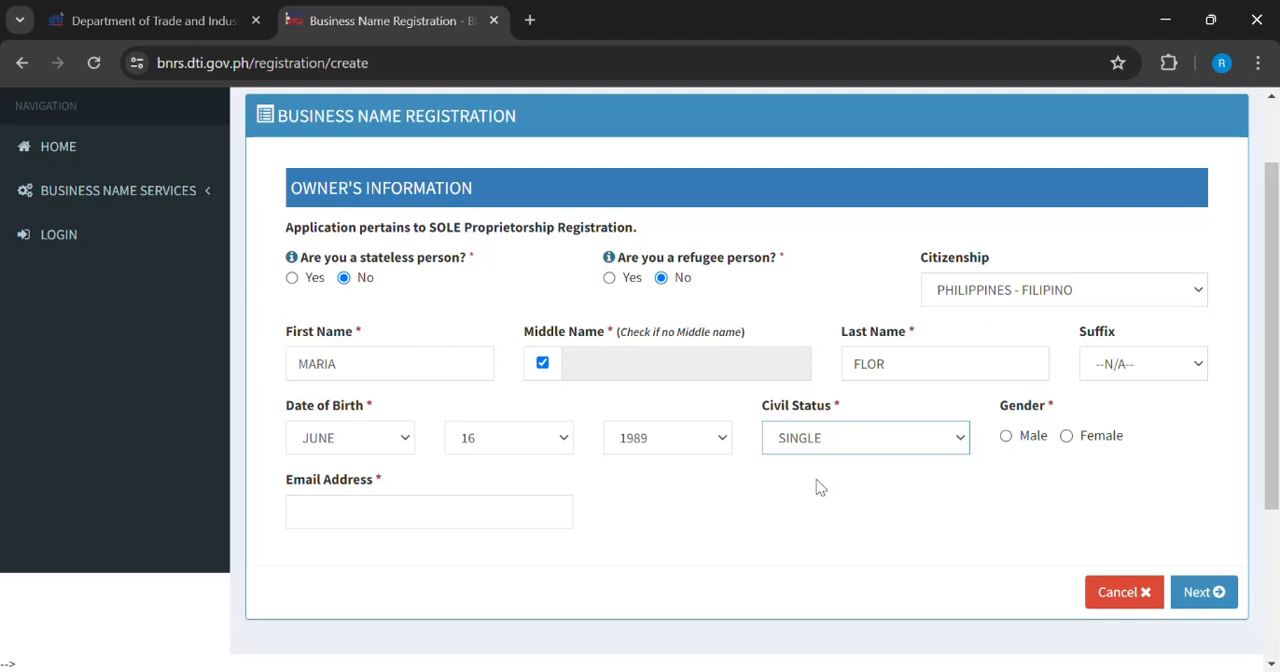
pyautogui.click(1066, 437)
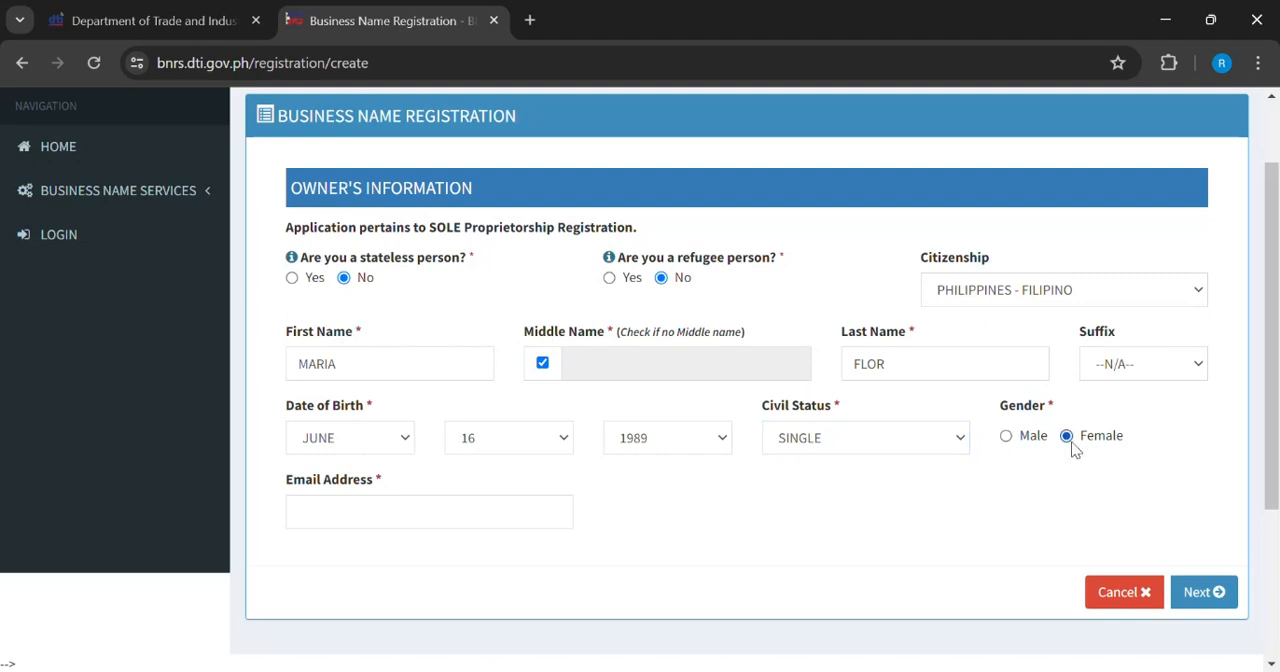
# Enter the owner's email address and submit the owner's information.
pyautogui.click(345, 514)
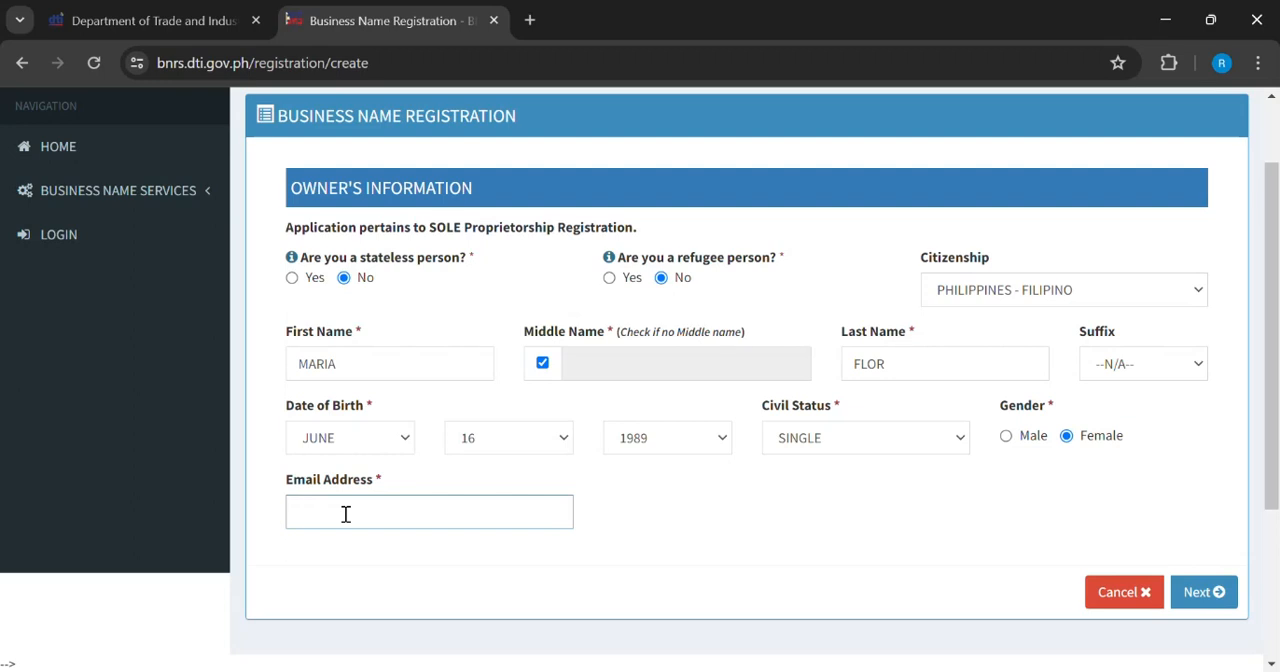
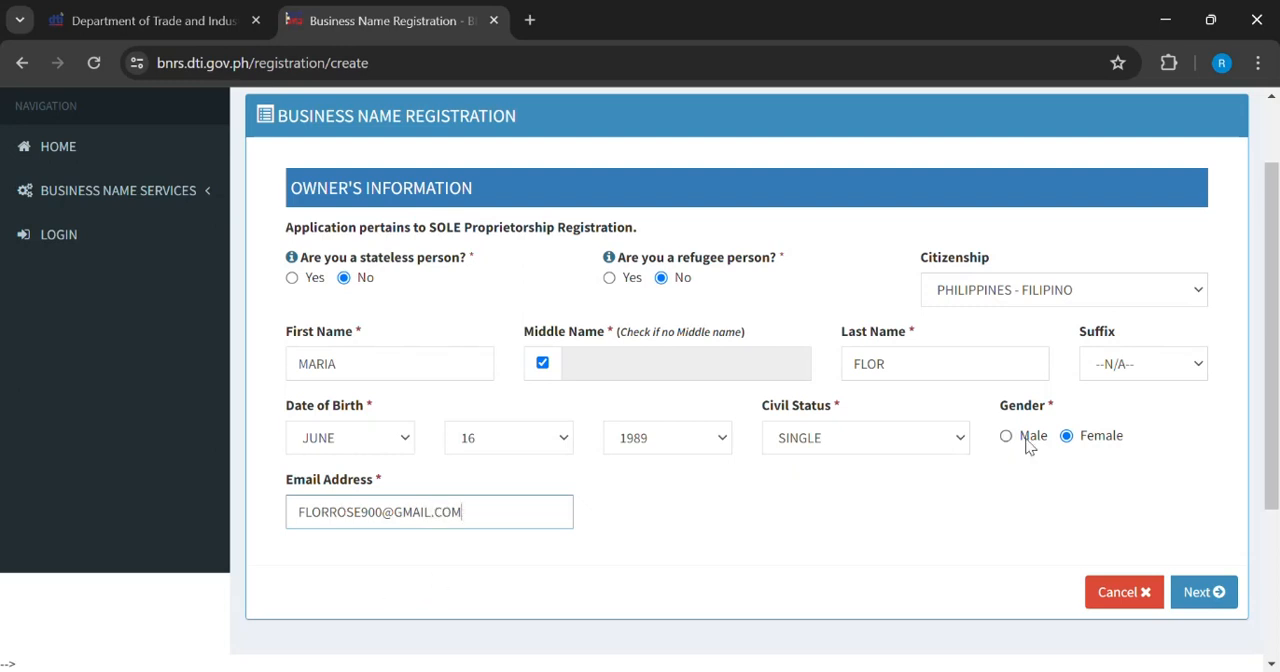
pyautogui.click(1214, 600)
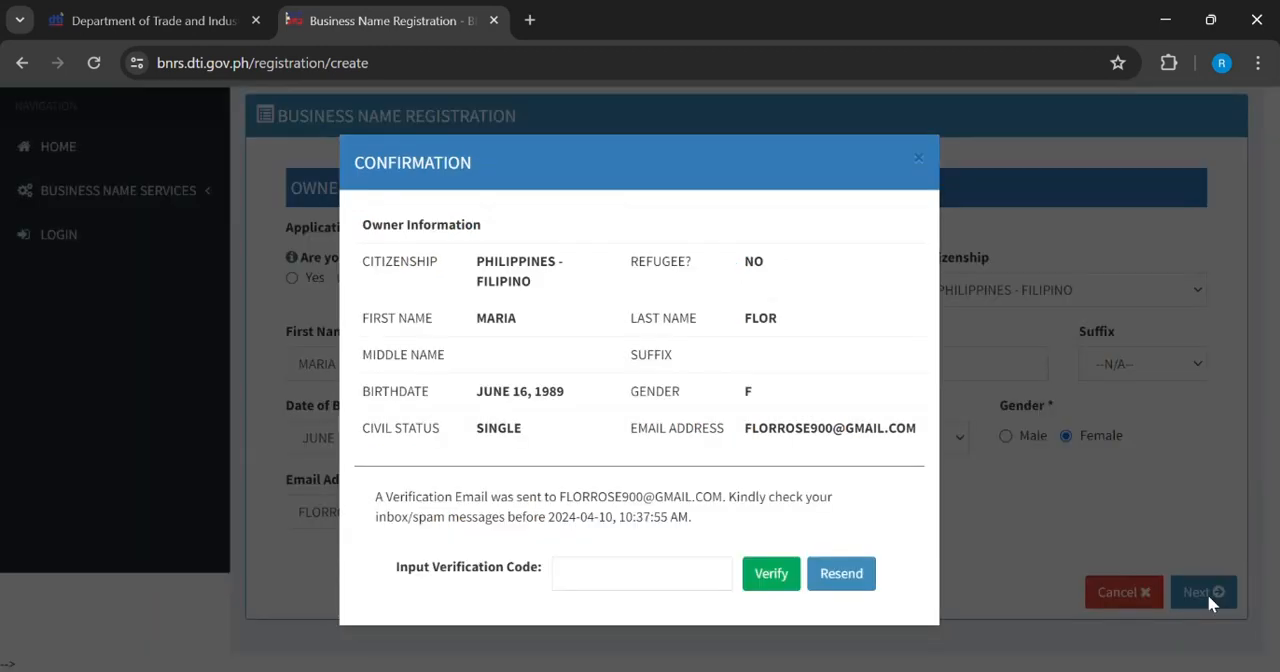
# Enter the emailed verification code in the confirmation dialog and submit it for verification.
pyautogui.click(645, 582)
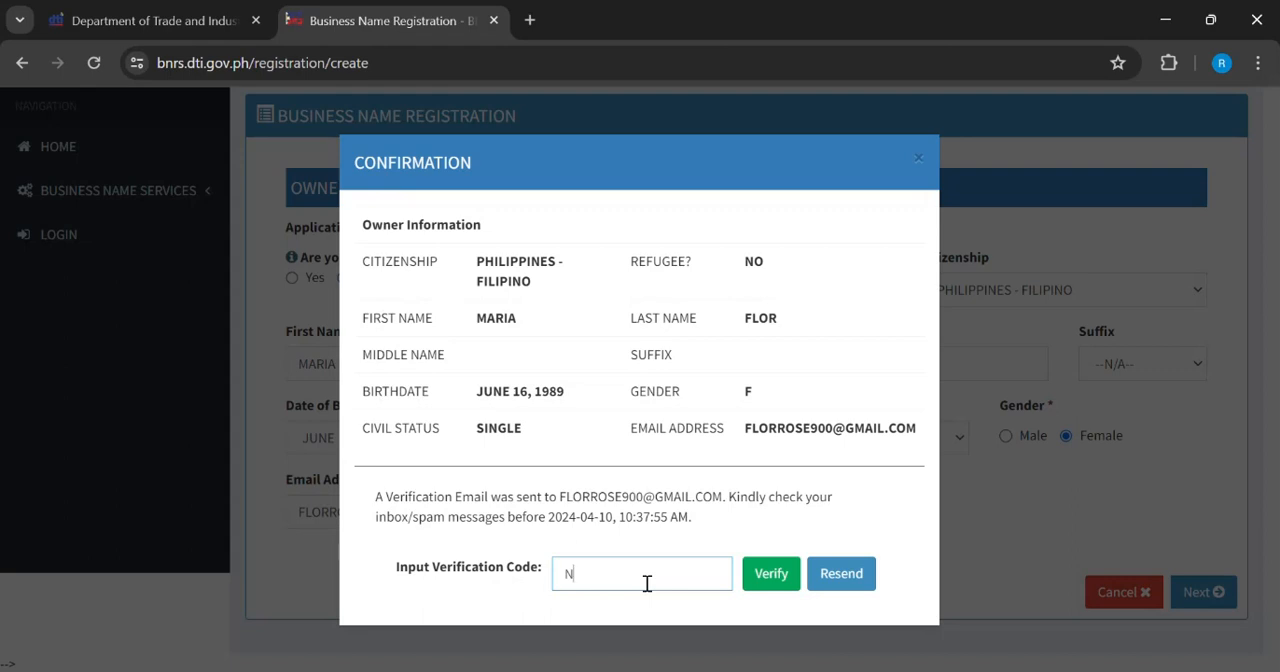
pyautogui.click(760, 578)
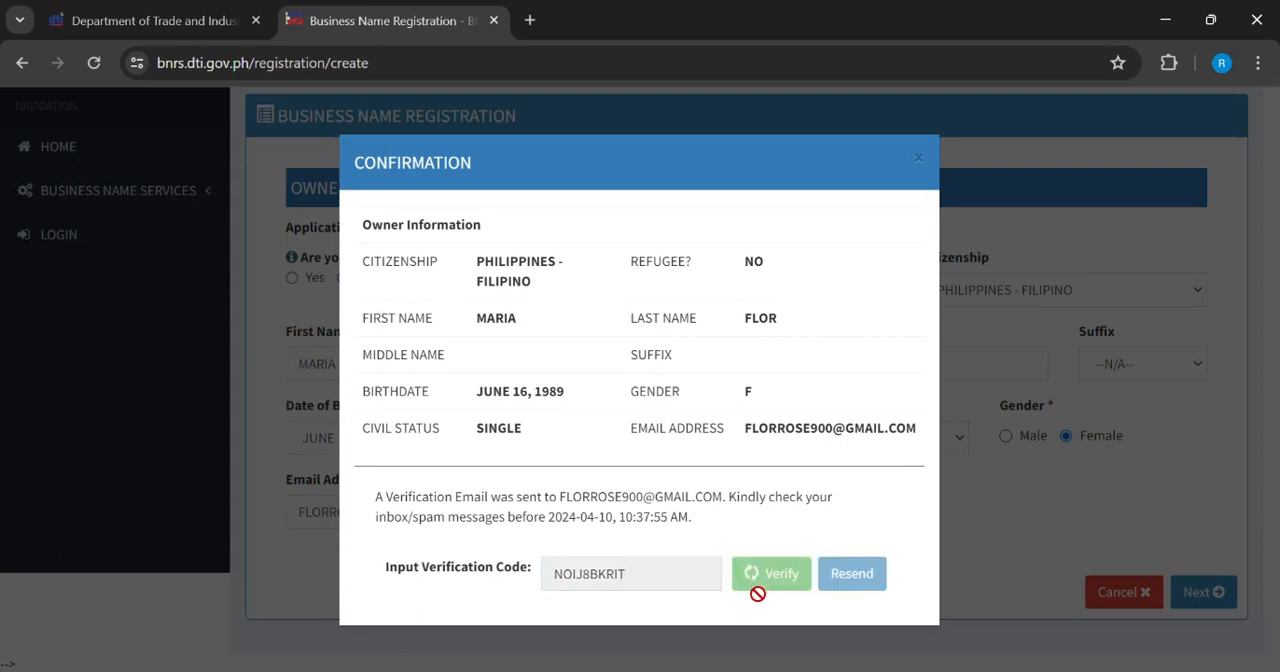
# Correct the second character of the verification code and verify it again.
pyautogui.click(666, 577)
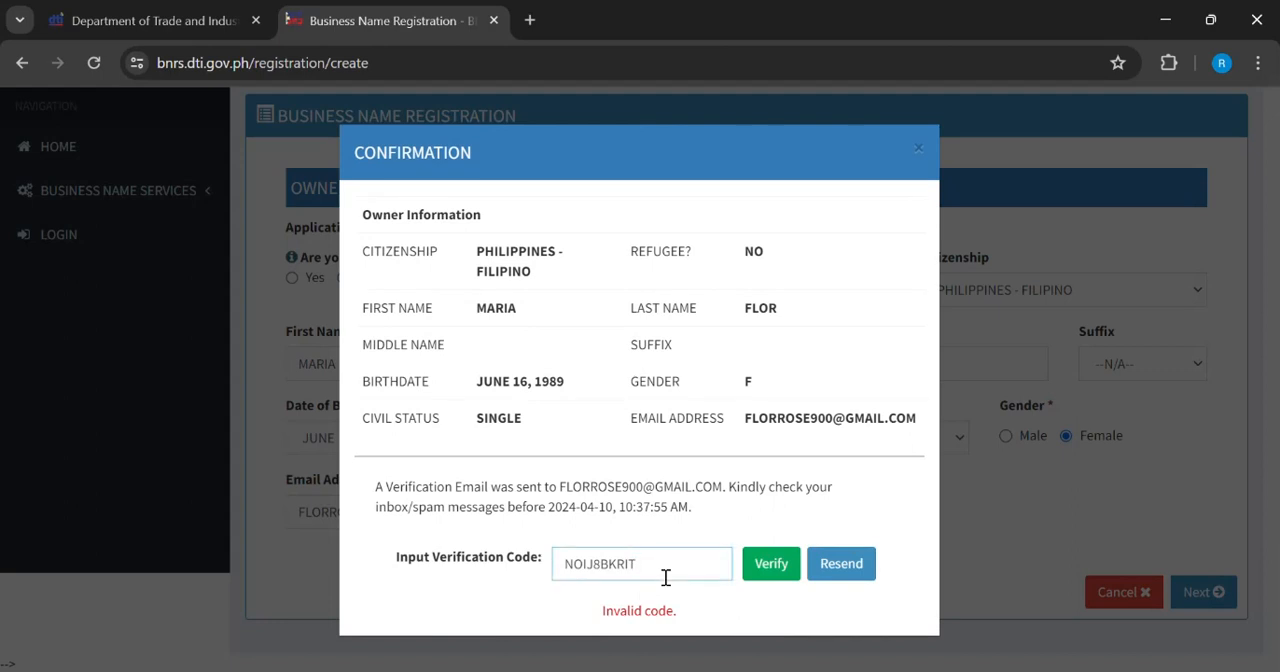
pyautogui.click(590, 575)
pyautogui.press('BackSpace')
pyautogui.write('0')
pyautogui.click(771, 564)
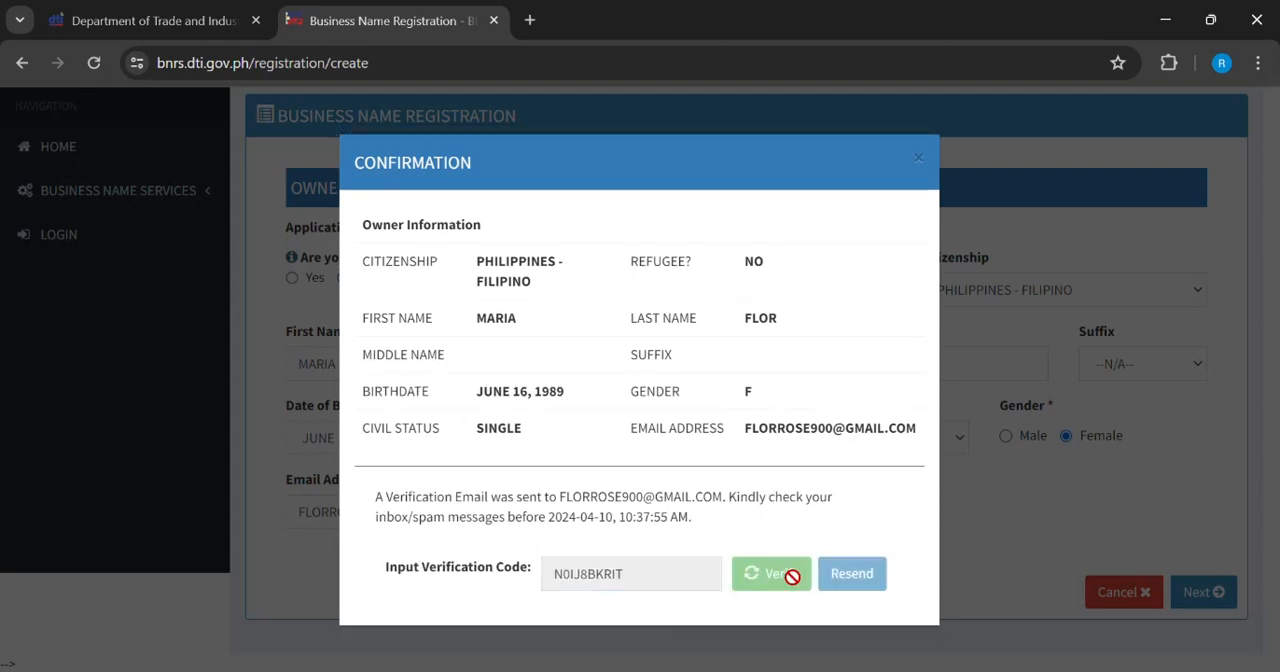
pyautogui.click(691, 568)
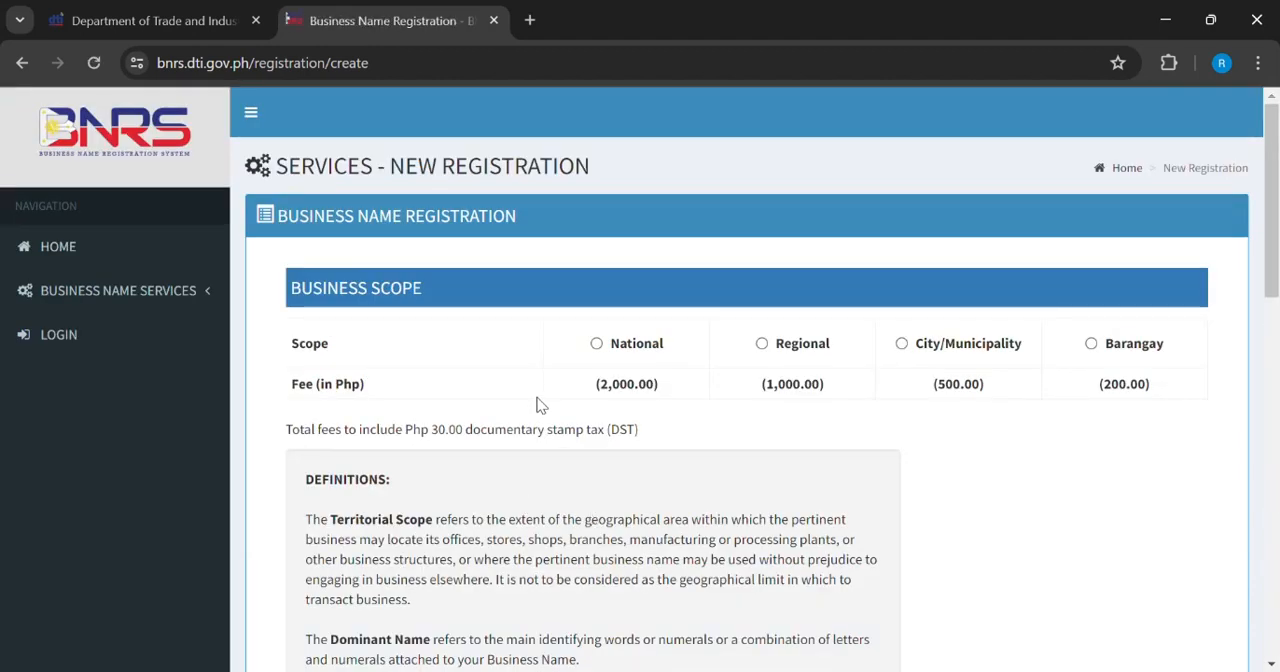
# Review the business scope options and definitions, and set the scope to City/Municipality.
pyautogui.scroll(-6, 671, 312)
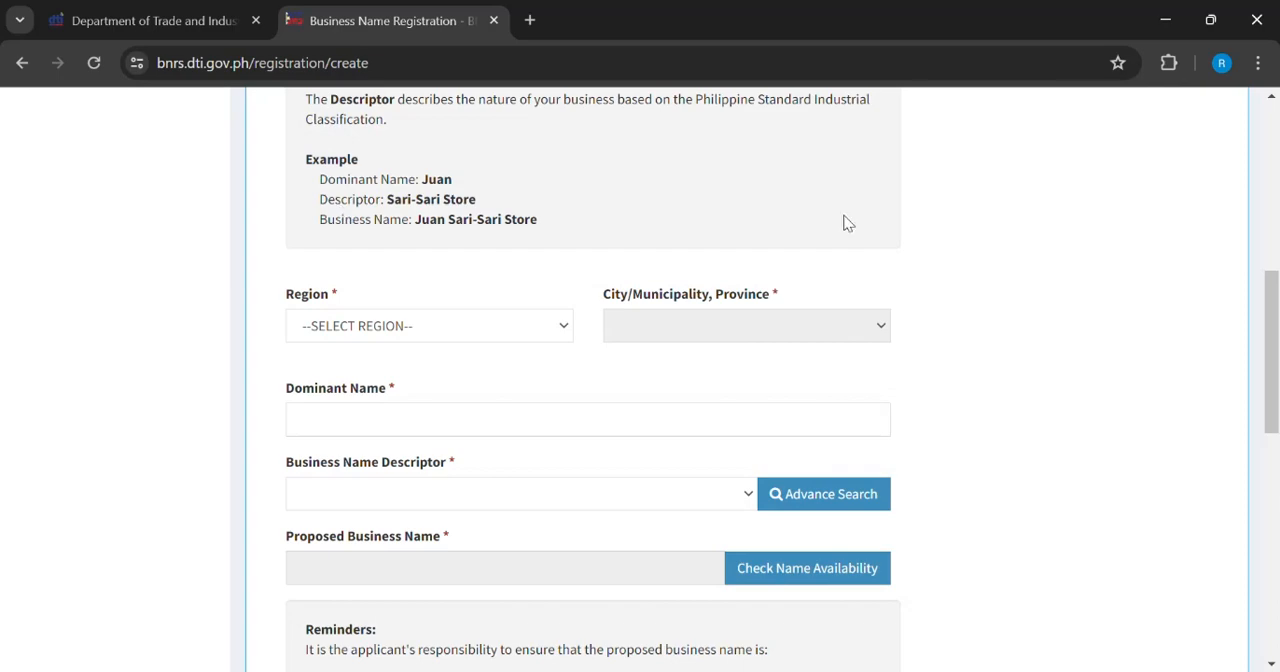
pyautogui.scroll(6, 1275, 480)
pyautogui.scroll(-1, 1100, 640)
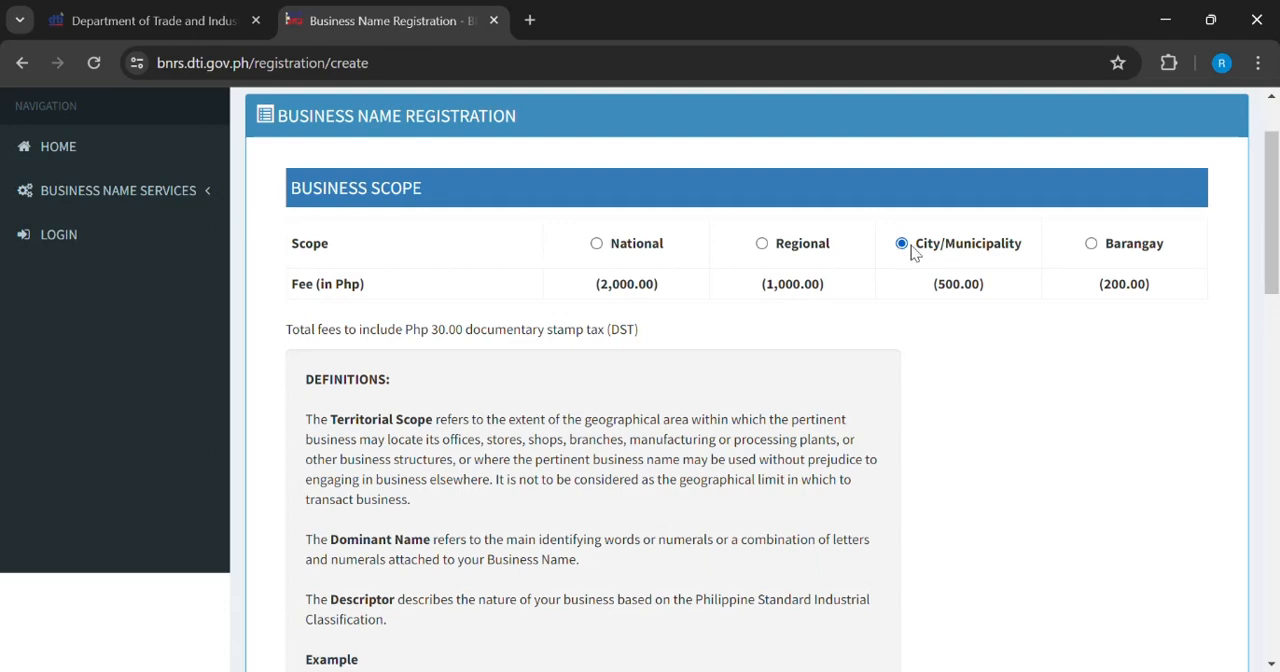
pyautogui.scroll(-2, 903, 275)
pyautogui.scroll(-2, 880, 328)
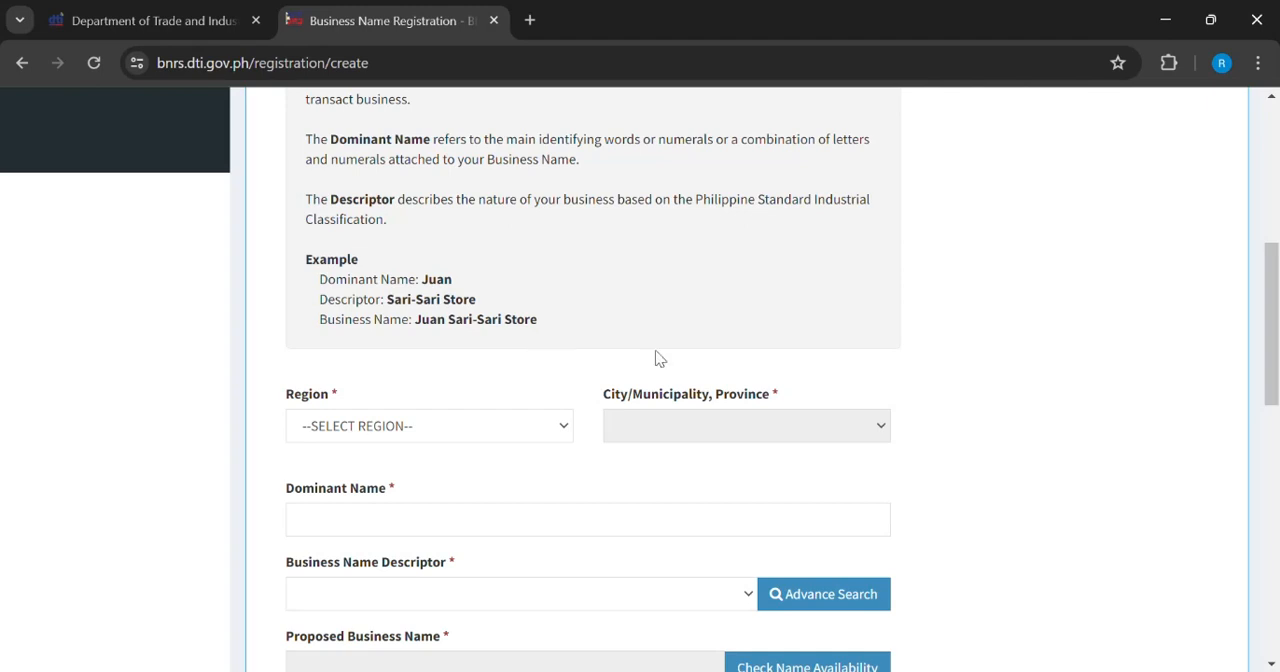
# Set the business region to REGION X (NORTHERN MINDANAO) and the city to CITY OF CAGAYAN DE ORO (CAPITAL).
pyautogui.click(563, 428)
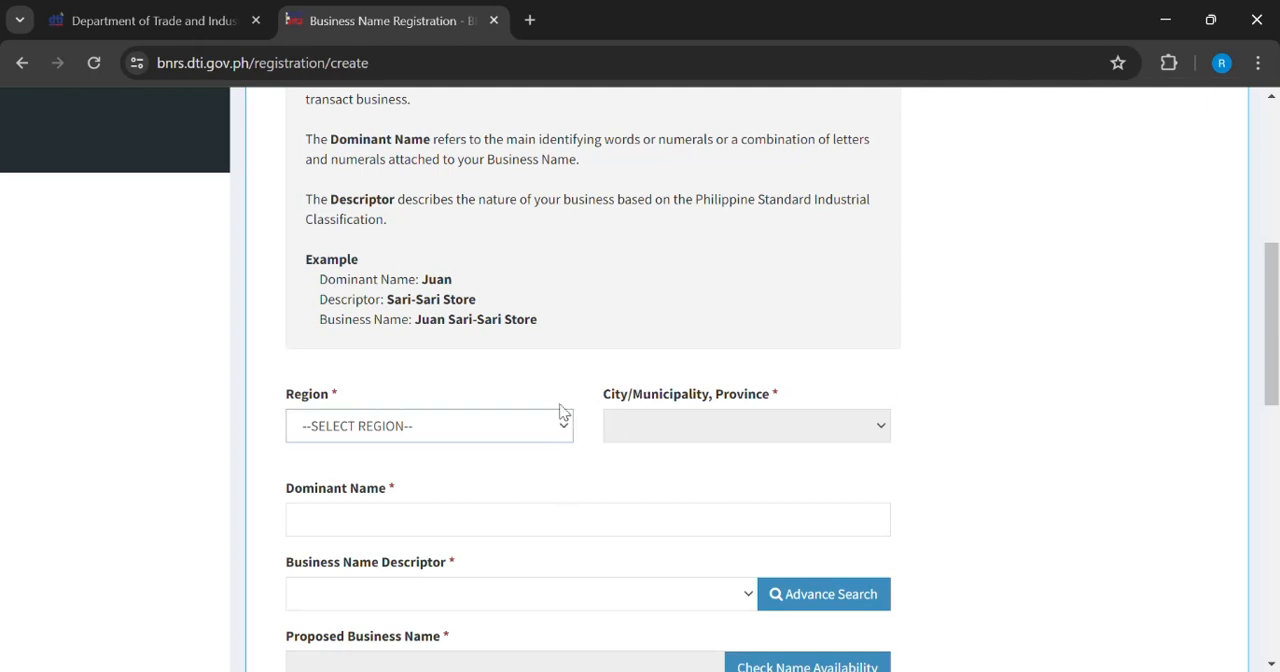
pyautogui.click(399, 325)
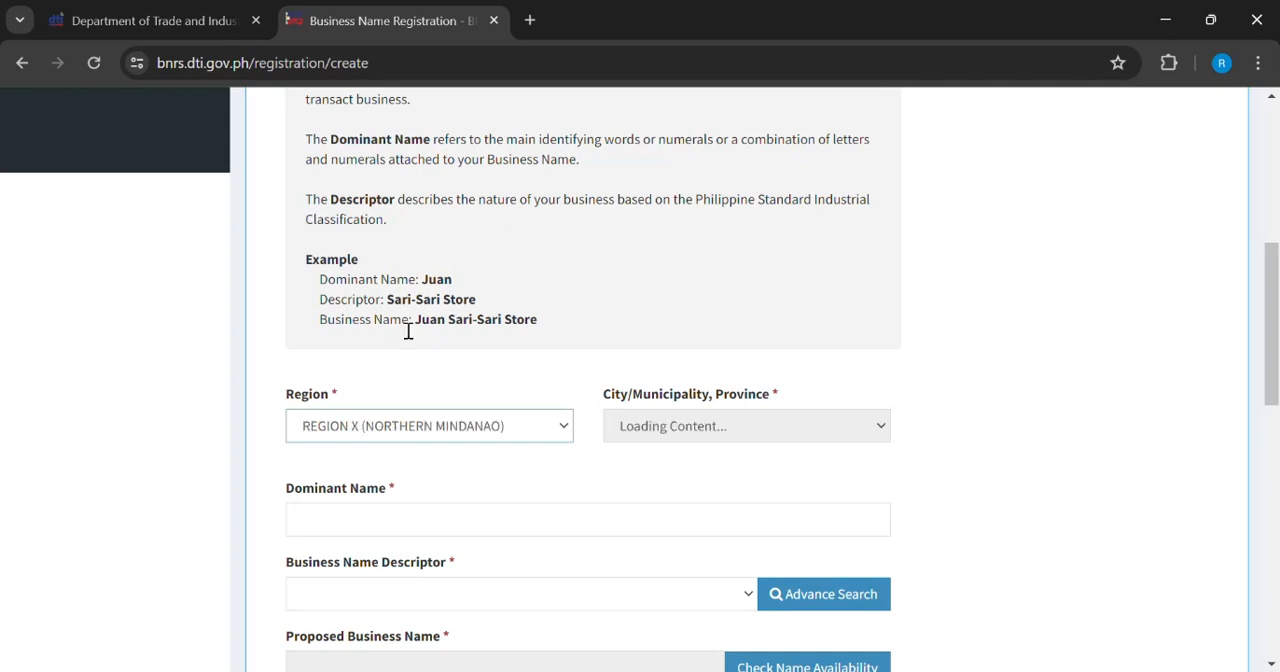
pyautogui.click(867, 428)
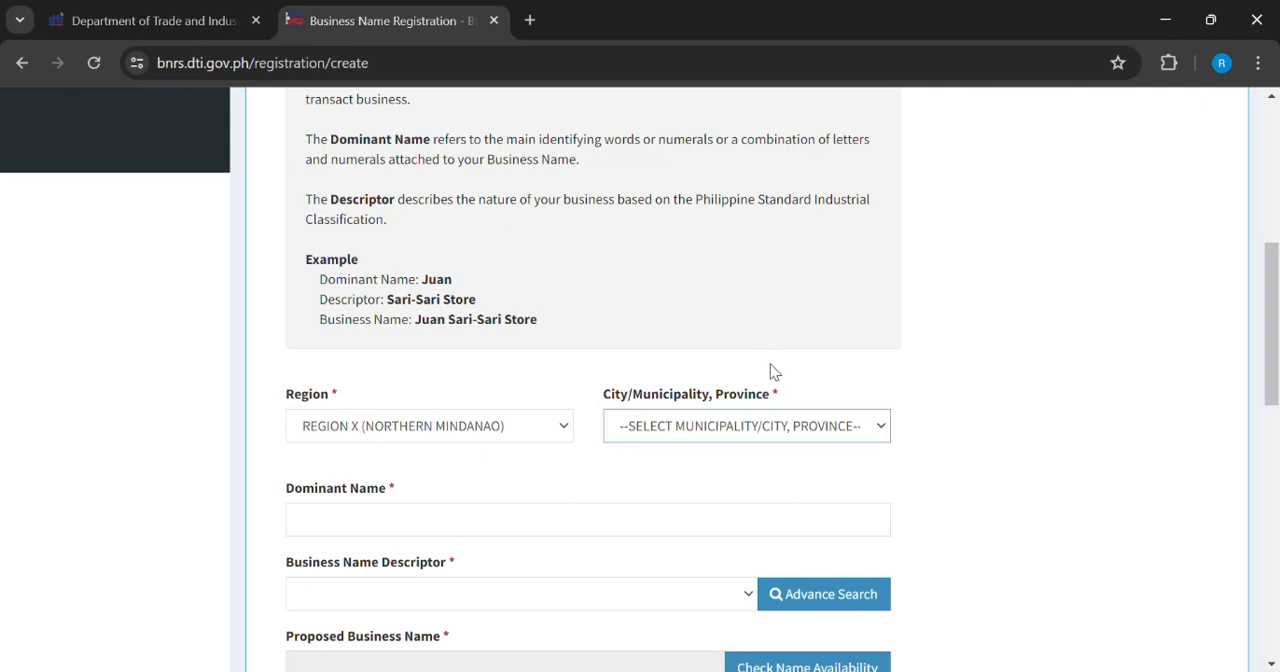
pyautogui.press('Down')
# Enter MARIA as the dominant name of the business.
pyautogui.scroll(-1, 440, 455)
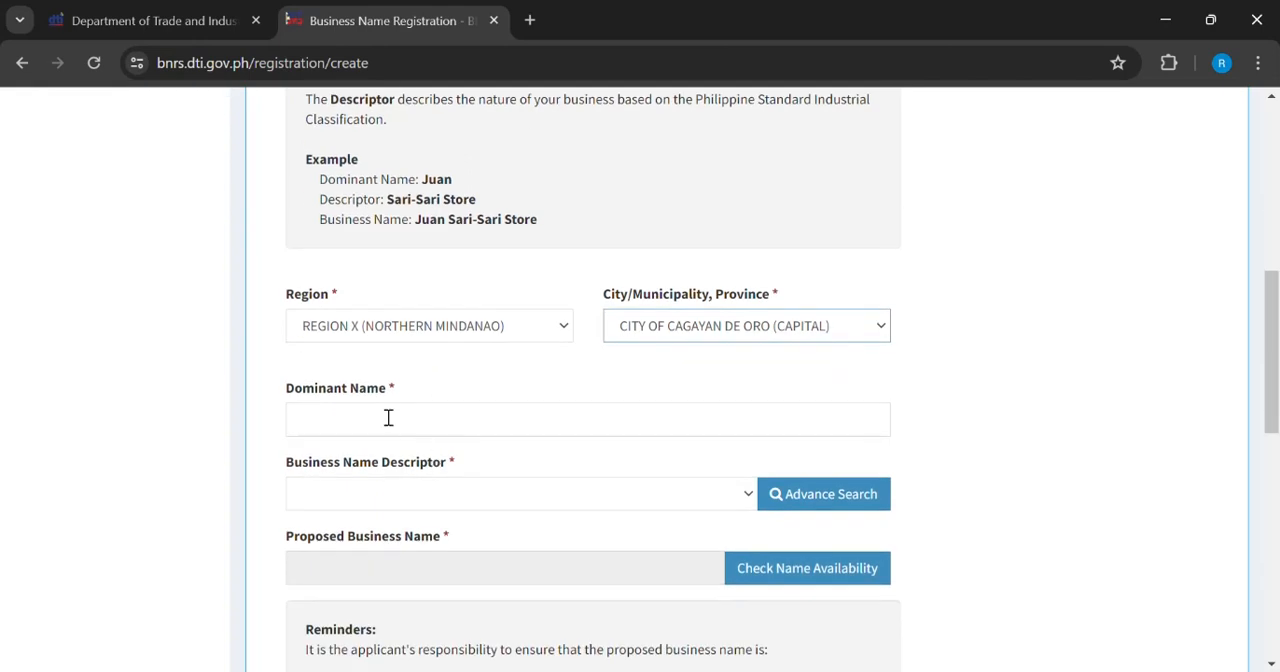
pyautogui.click(388, 417)
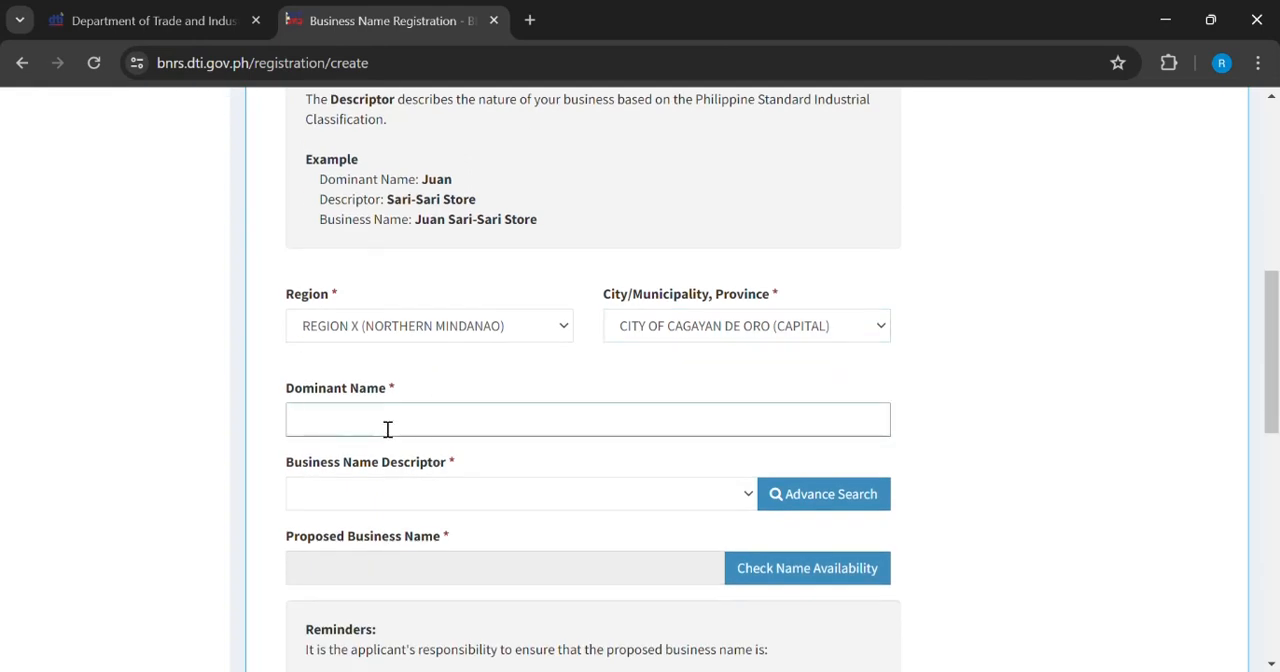
pyautogui.write('MARIA')
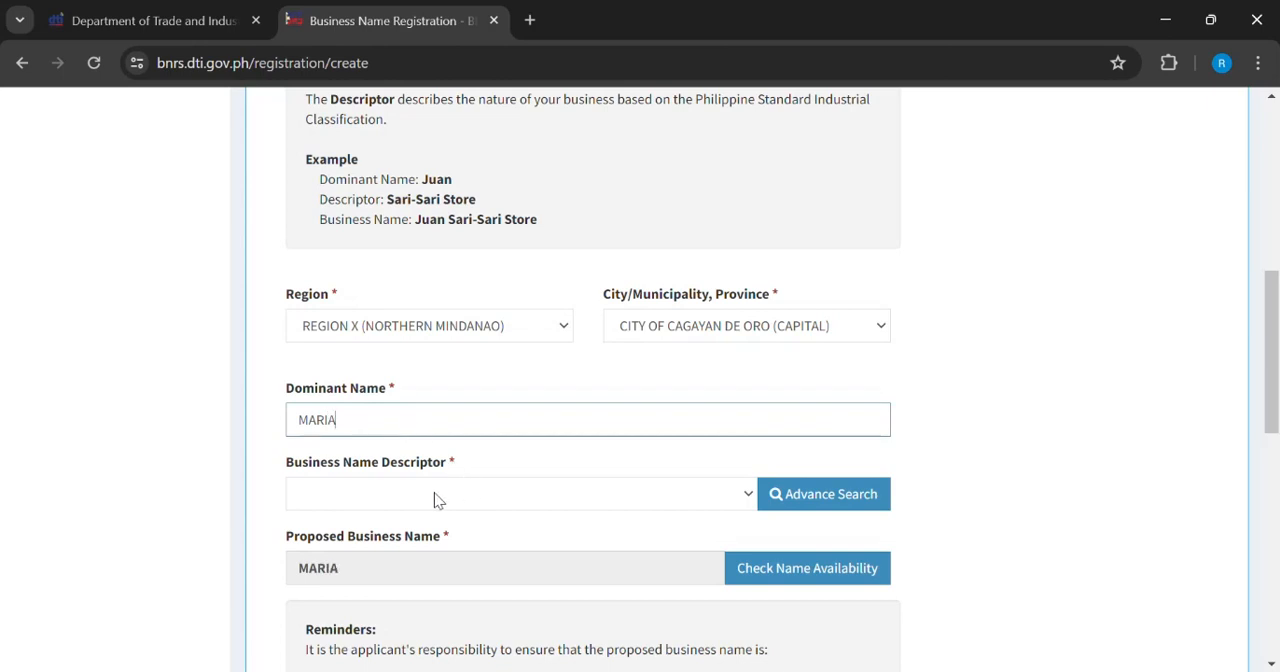
# Search the business name descriptors for Tailoring and choose TAILORING SHOP.
pyautogui.click(476, 493)
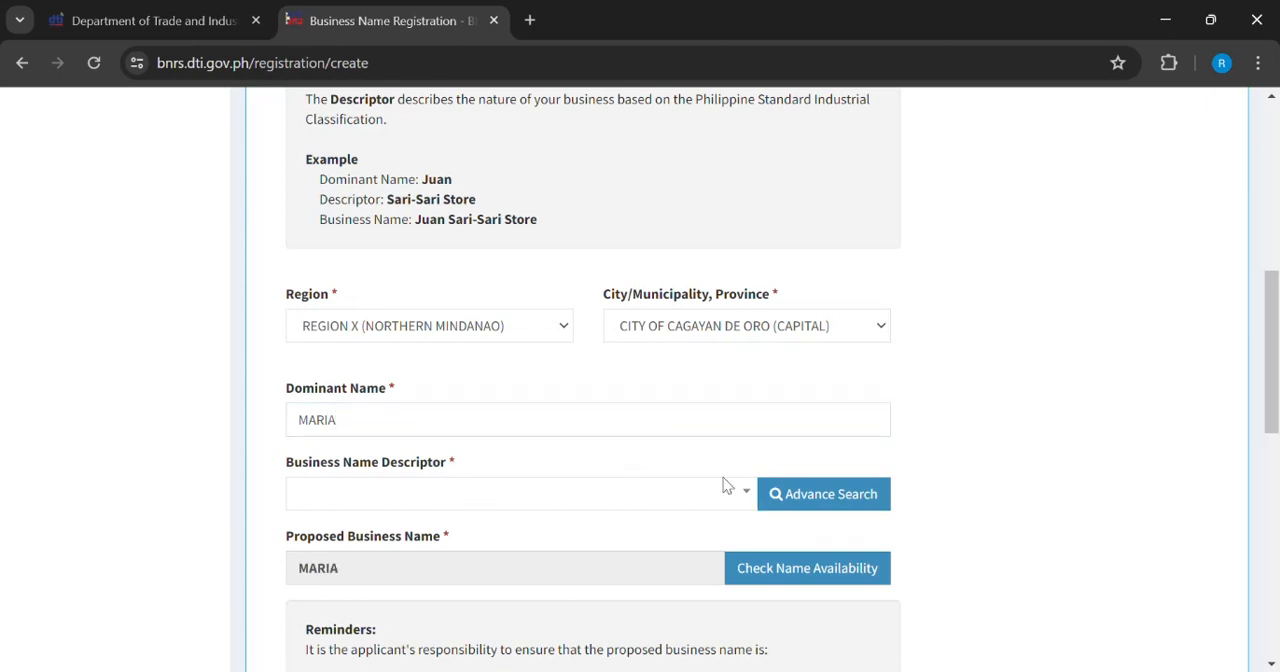
pyautogui.click(572, 495)
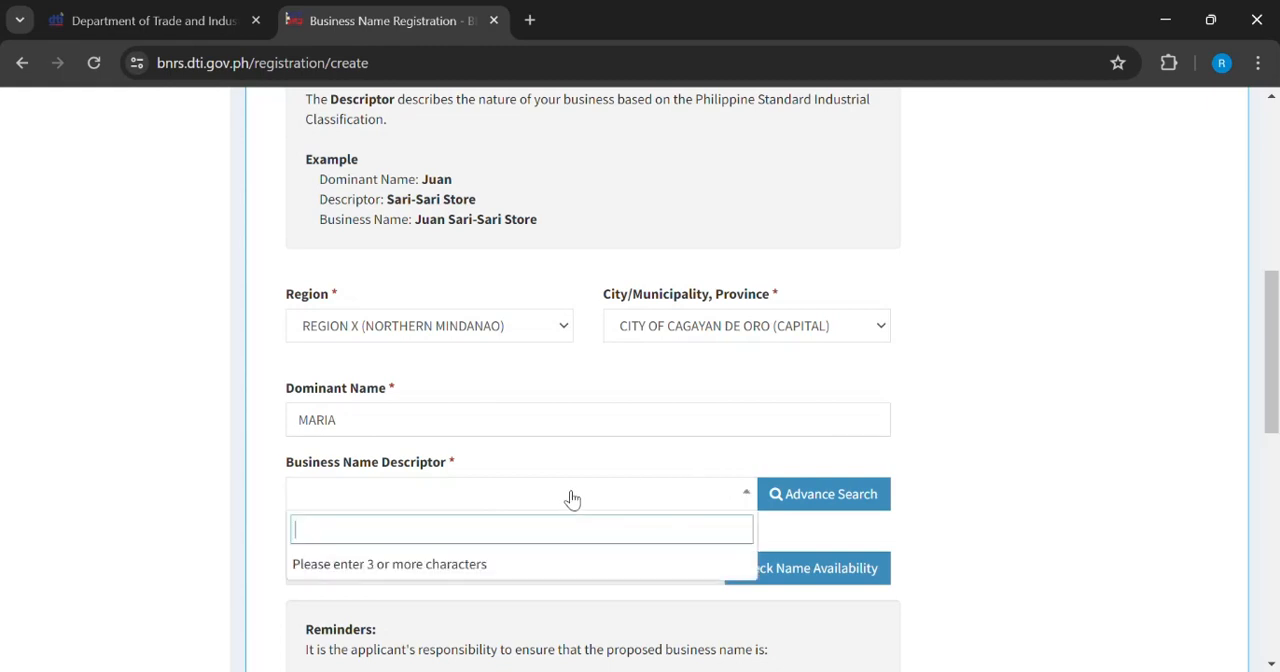
pyautogui.write('Tailo')
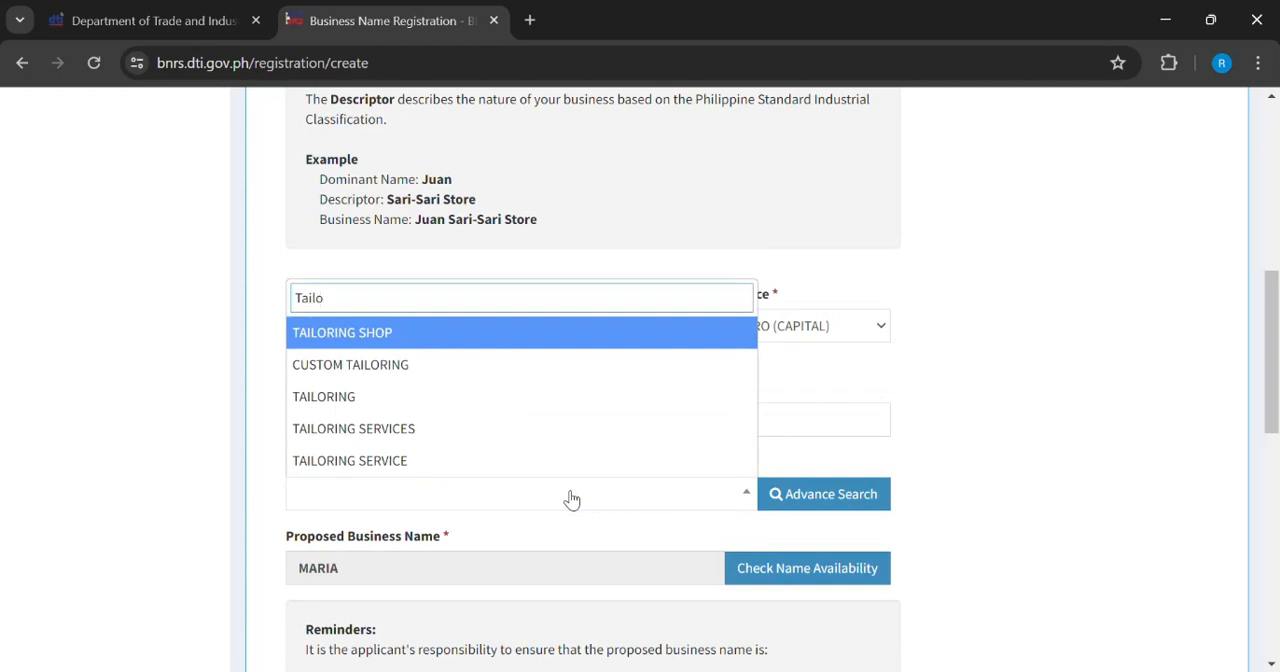
pyautogui.write('ring')
pyautogui.click(385, 340)
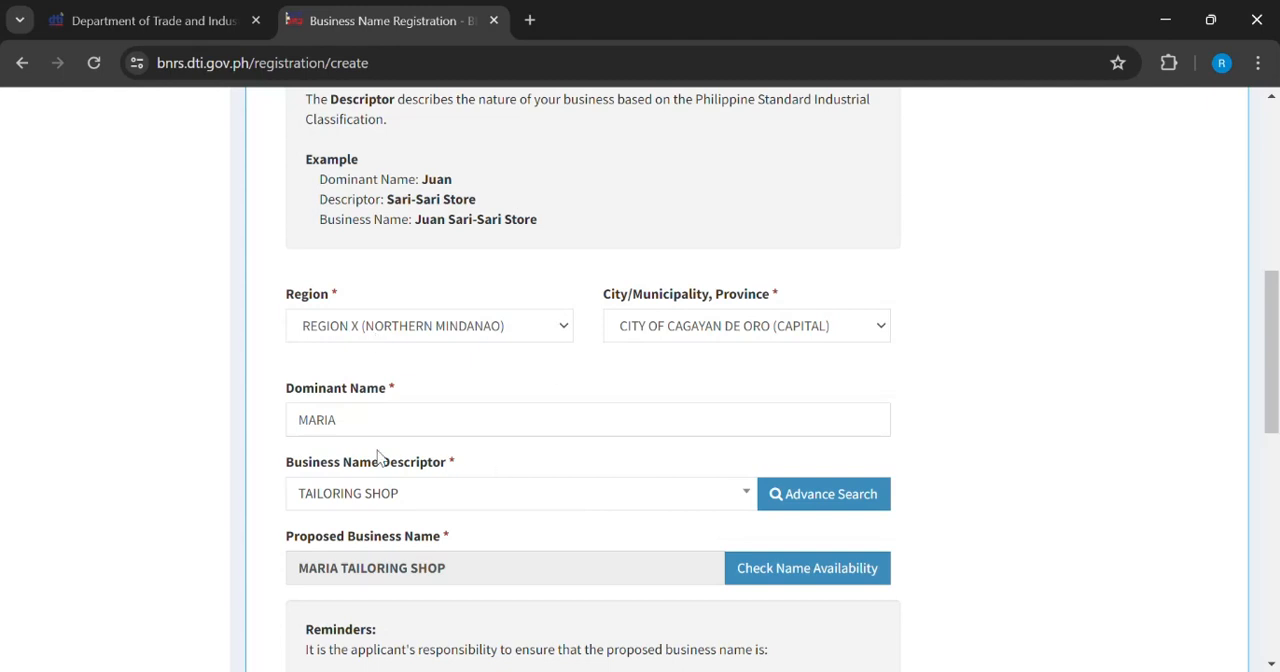
# Change the spelling of the dominant name to MARIEA by inserting an E before the final letter.
pyautogui.click(342, 432)
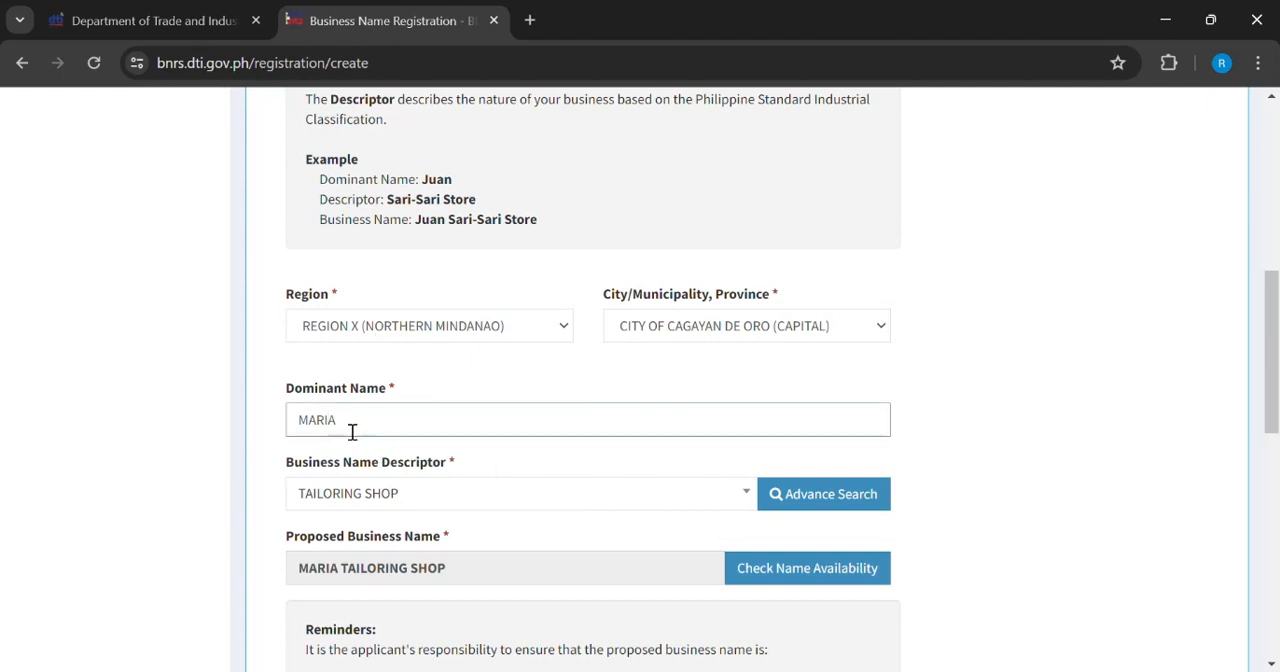
pyautogui.press('Left')
pyautogui.write('E')
pyautogui.press('Right')
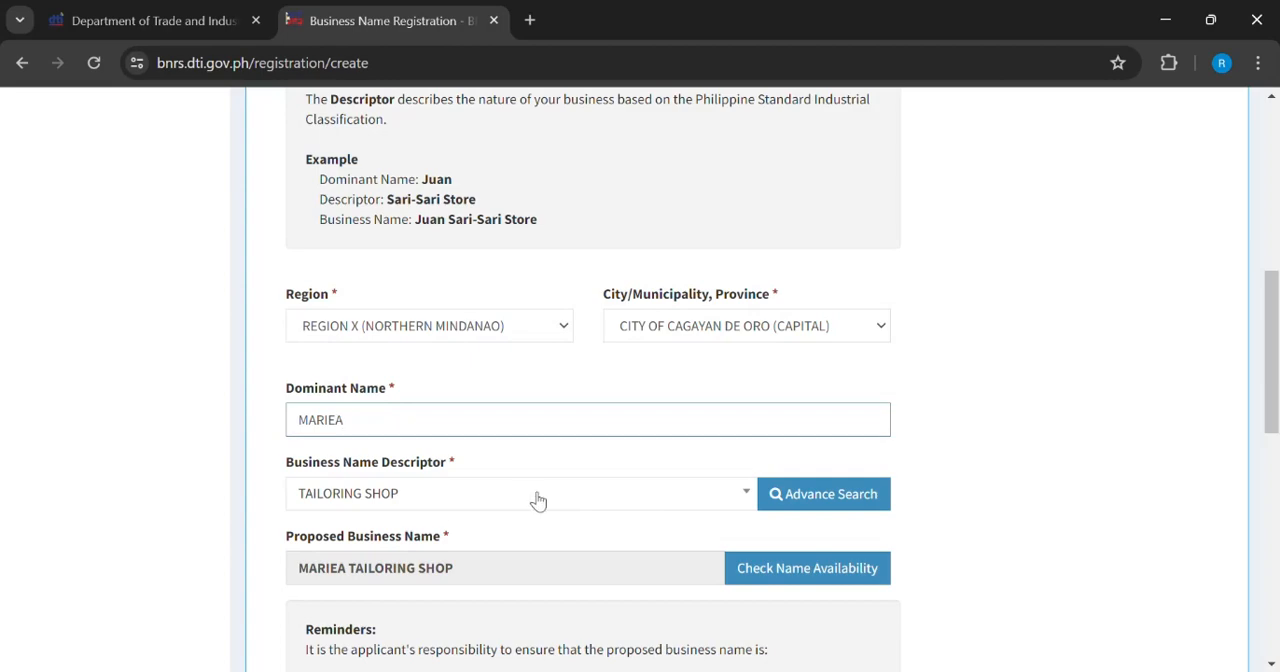
# Check the proposed name's availability and validate it in the Dominant Name - Business Name Descriptor order.
pyautogui.scroll(-1, 569, 497)
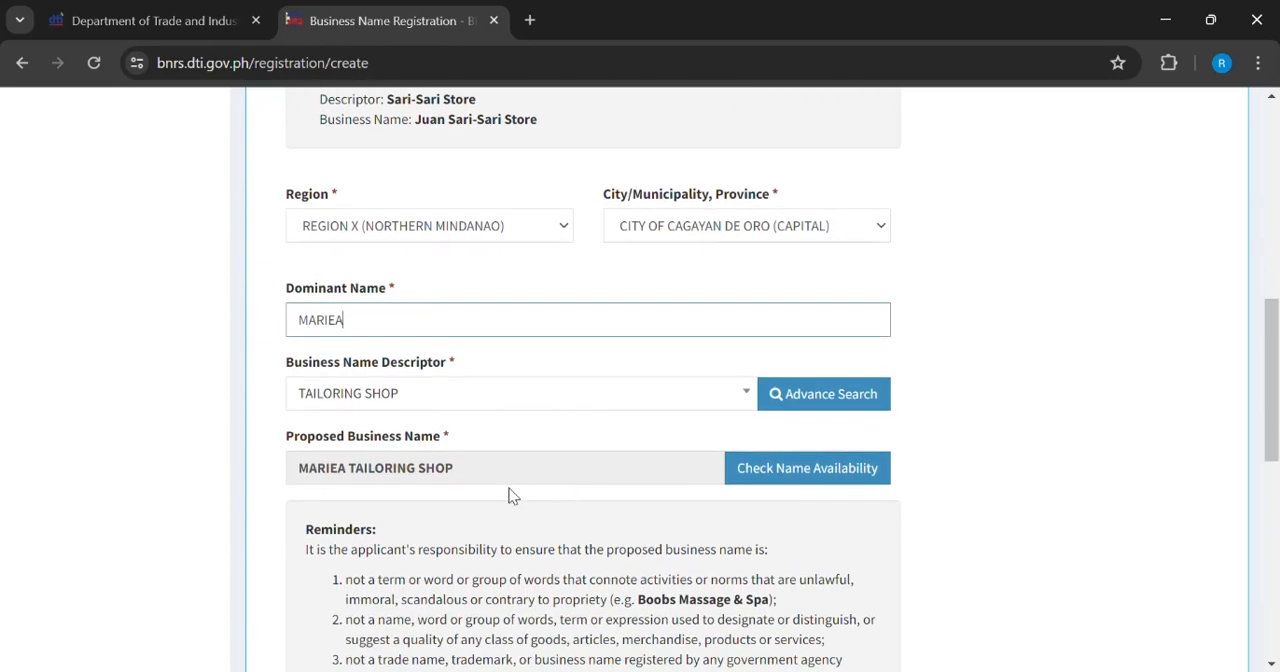
pyautogui.scroll(-1, 600, 480)
pyautogui.scroll(-6, 641, 470)
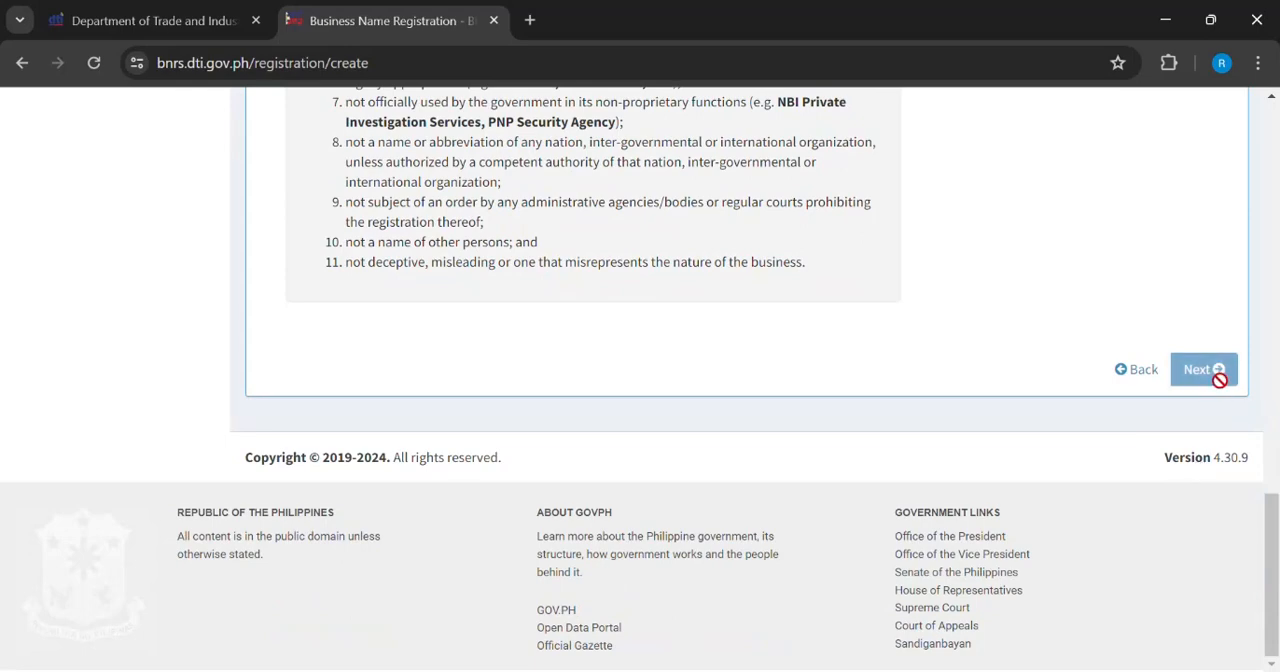
pyautogui.scroll(5, 1218, 378)
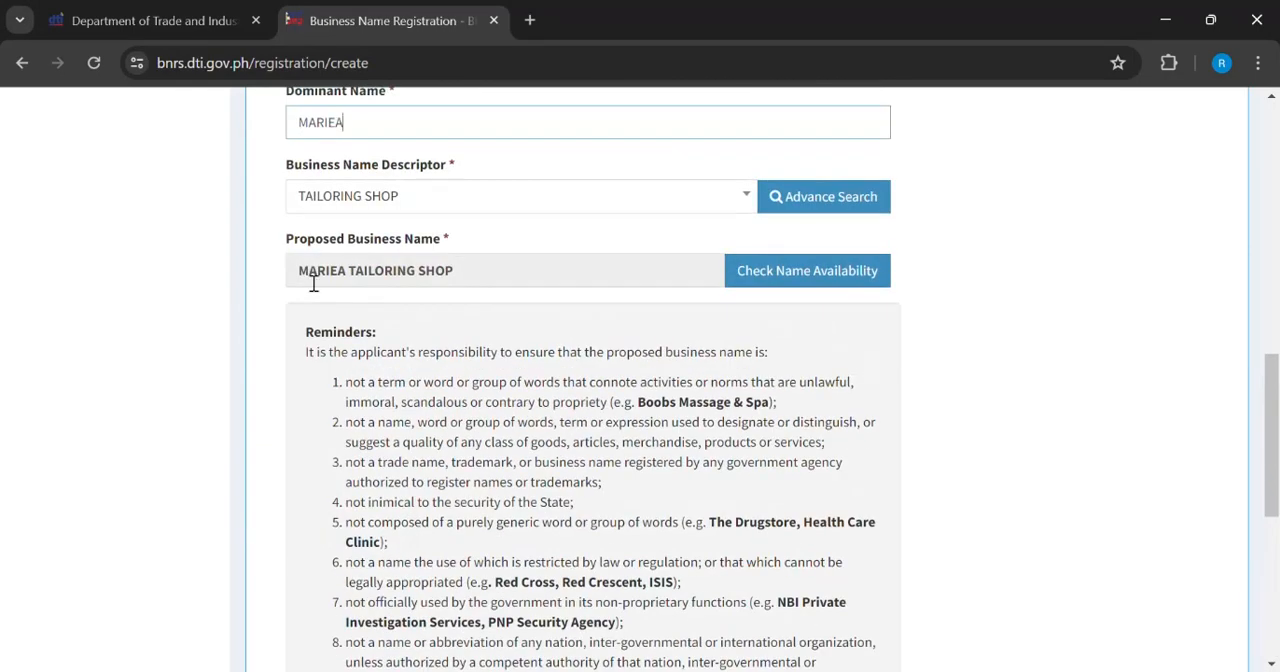
pyautogui.scroll(1, 674, 280)
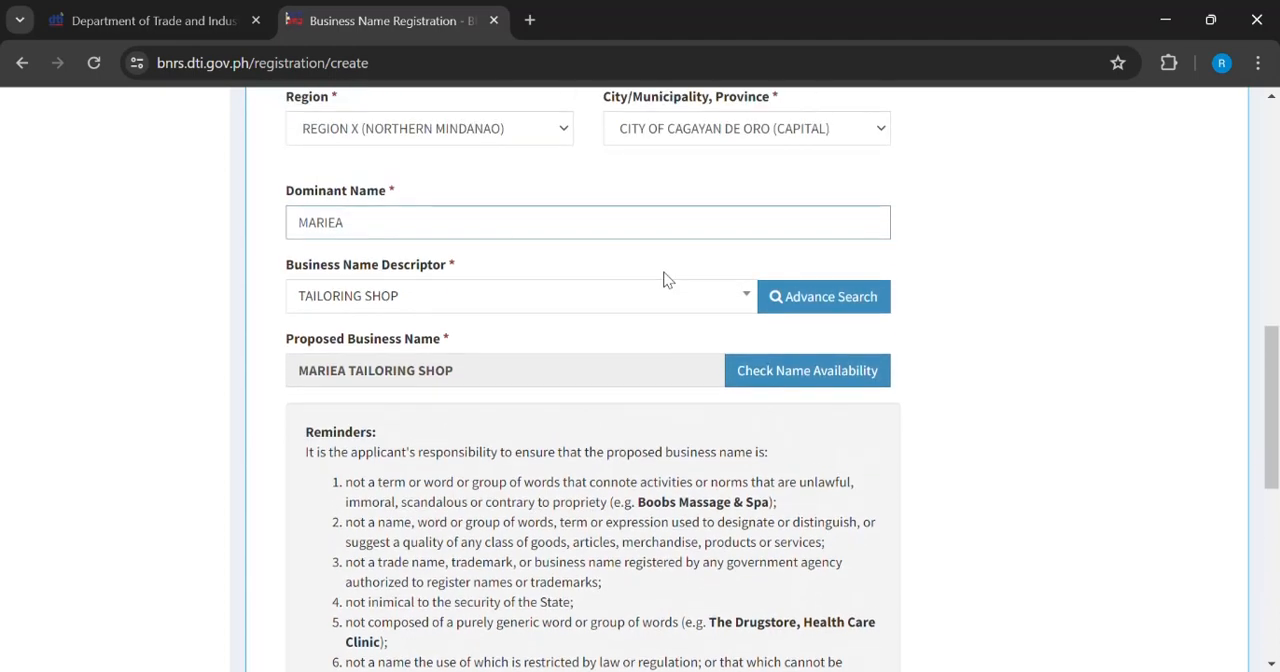
pyautogui.click(835, 378)
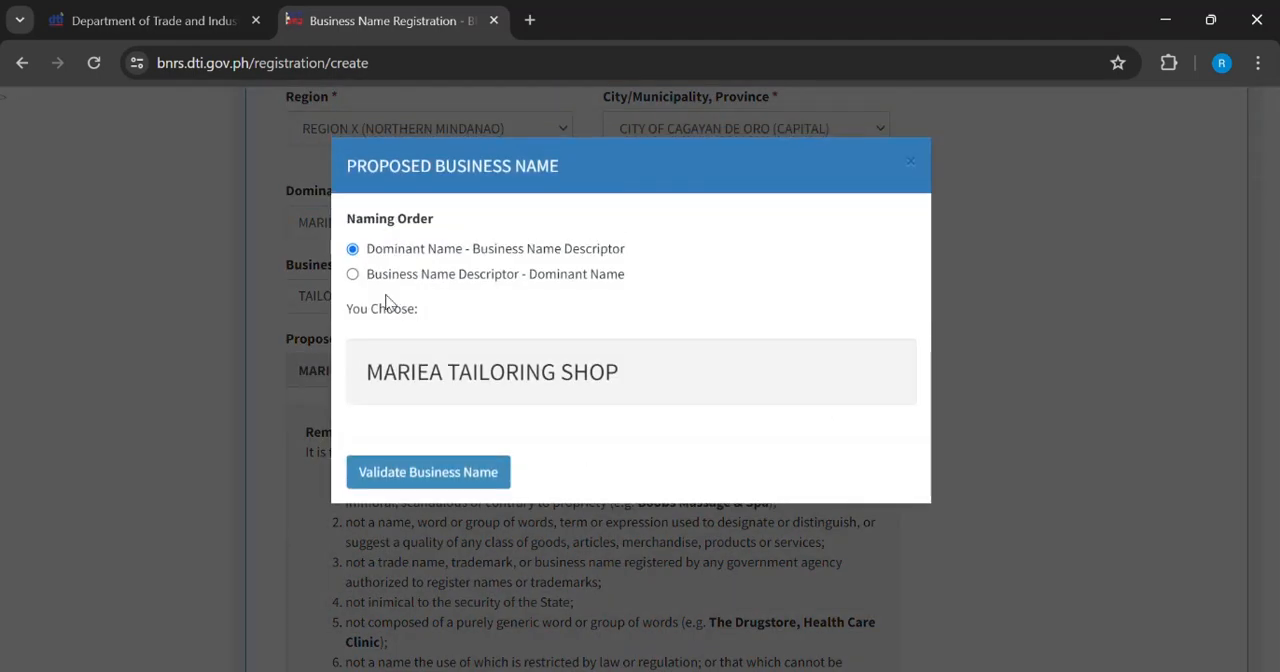
pyautogui.click(476, 480)
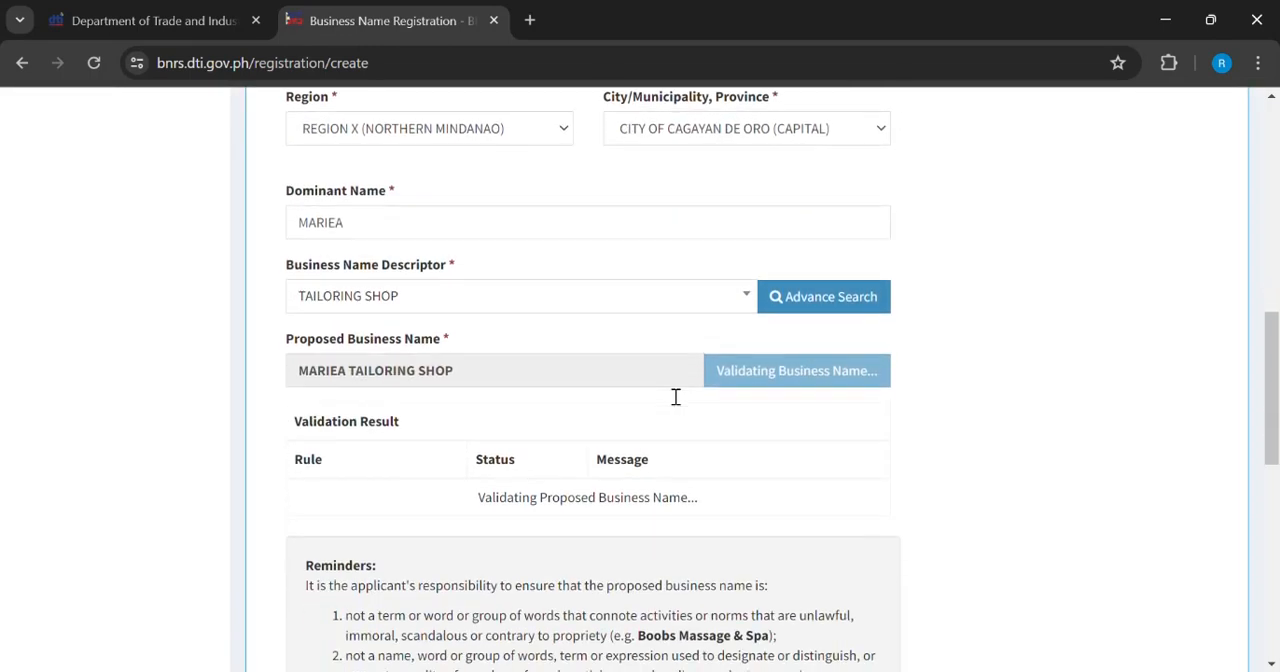
# Examine the name validation result, the naming reminders, and the scope, definitions and entries of the registration form.
pyautogui.scroll(-1, 680, 410)
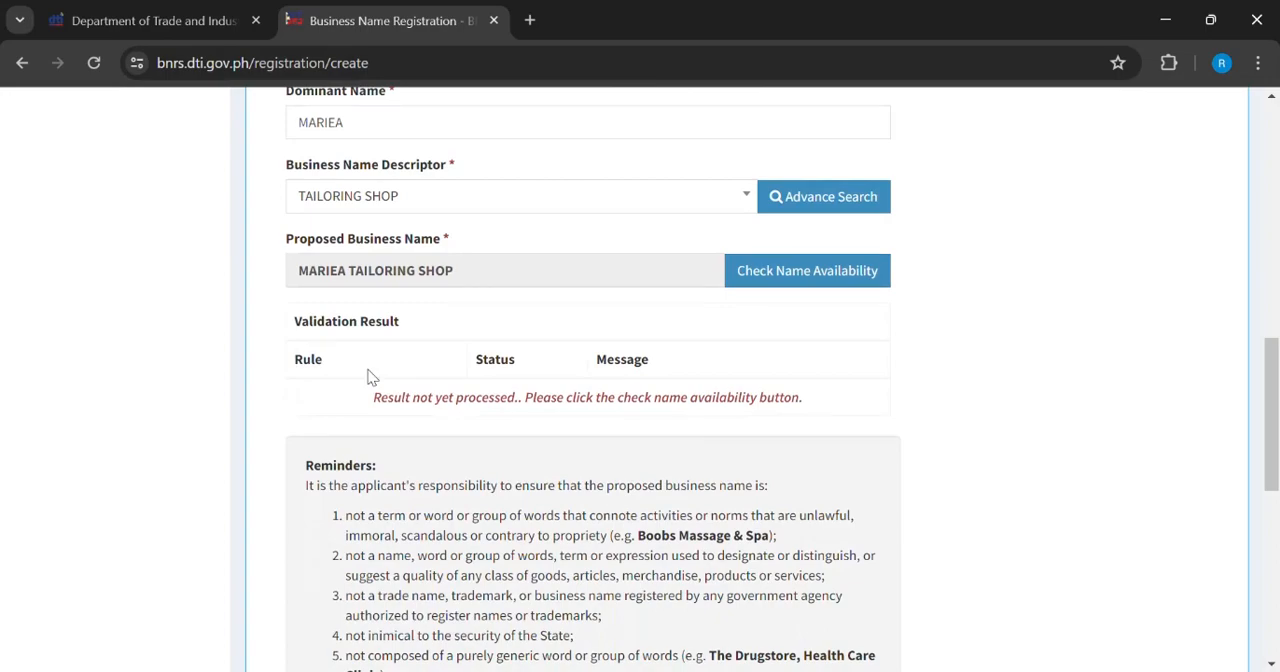
pyautogui.scroll(-4, 650, 350)
pyautogui.scroll(6, 686, 480)
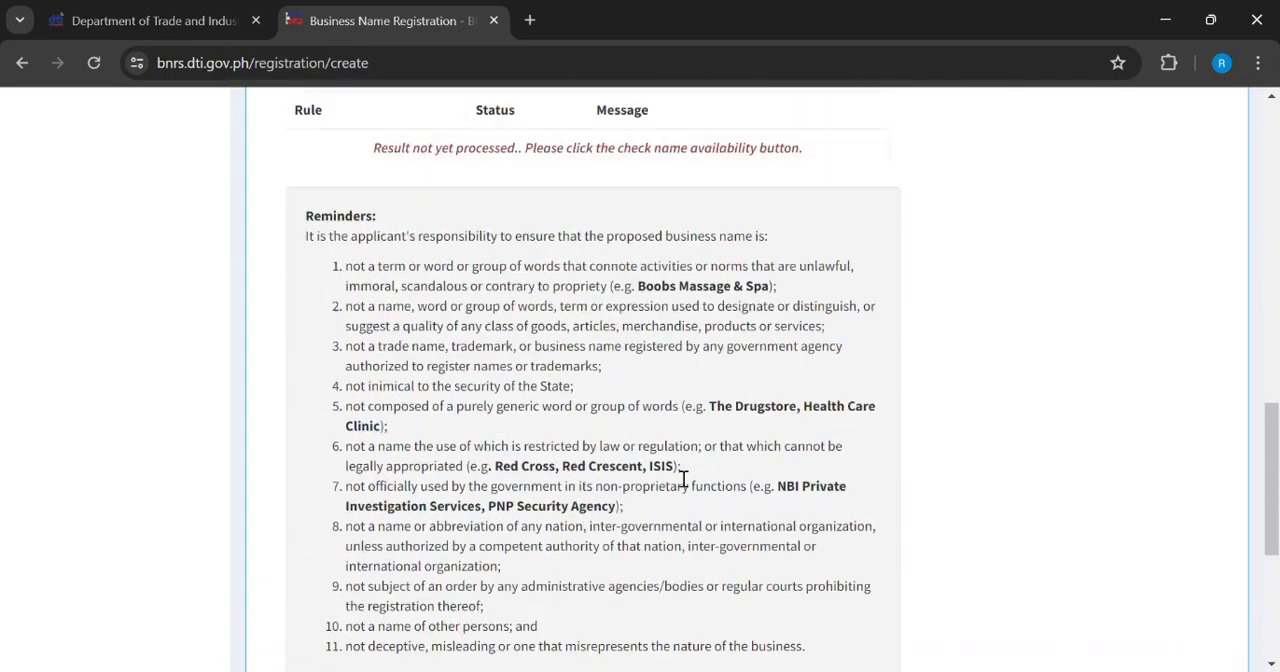
pyautogui.scroll(5, 692, 480)
pyautogui.scroll(-6, 692, 480)
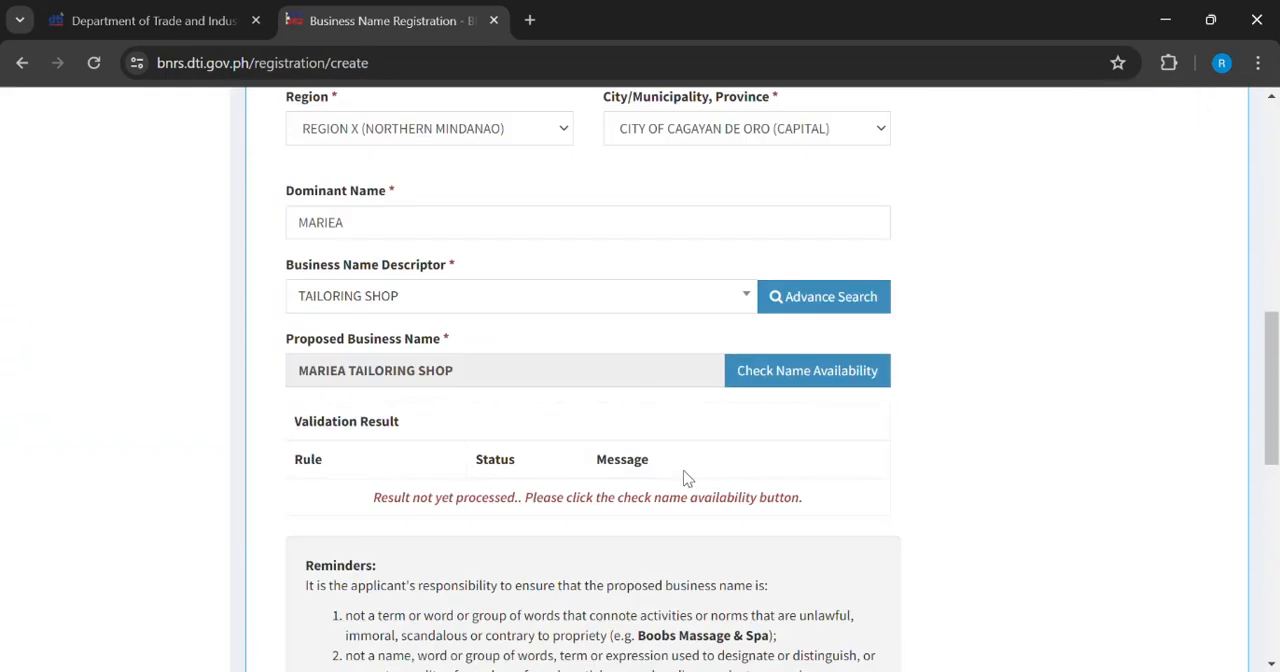
pyautogui.scroll(-1, 686, 480)
pyautogui.scroll(-3, 1050, 500)
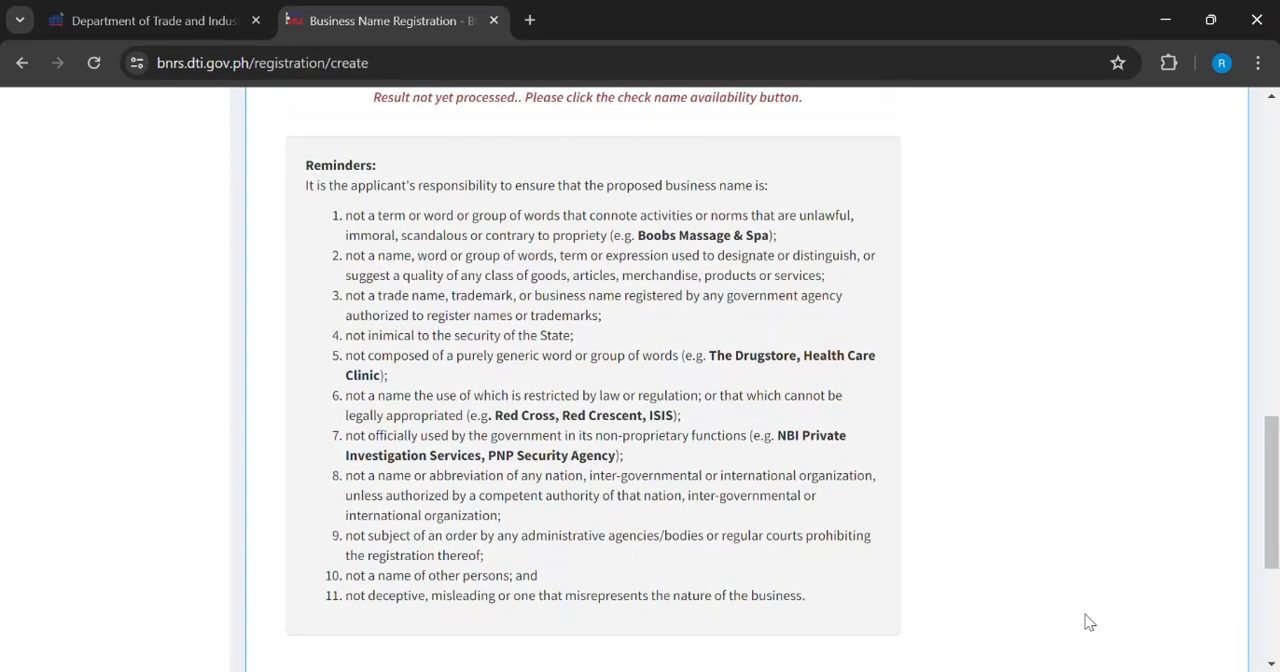
pyautogui.scroll(3, 803, 377)
pyautogui.scroll(-4, 1157, 537)
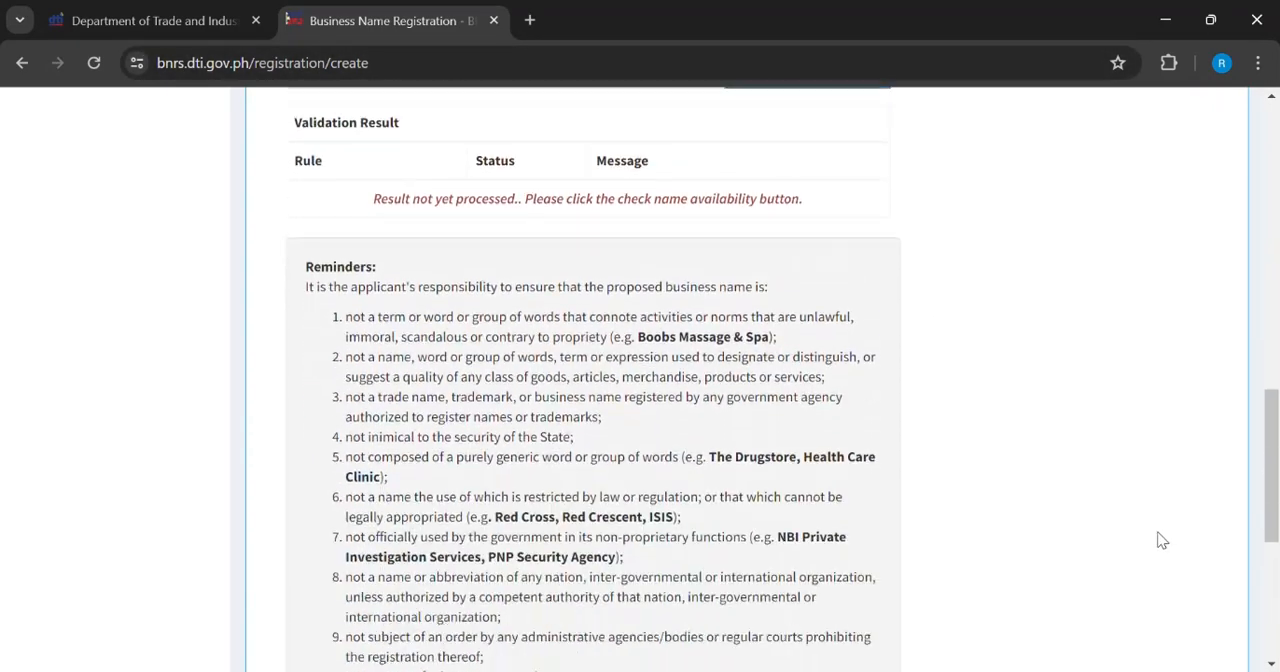
pyautogui.scroll(-2, 987, 468)
pyautogui.scroll(2, 1201, 571)
pyautogui.scroll(-2, 1201, 571)
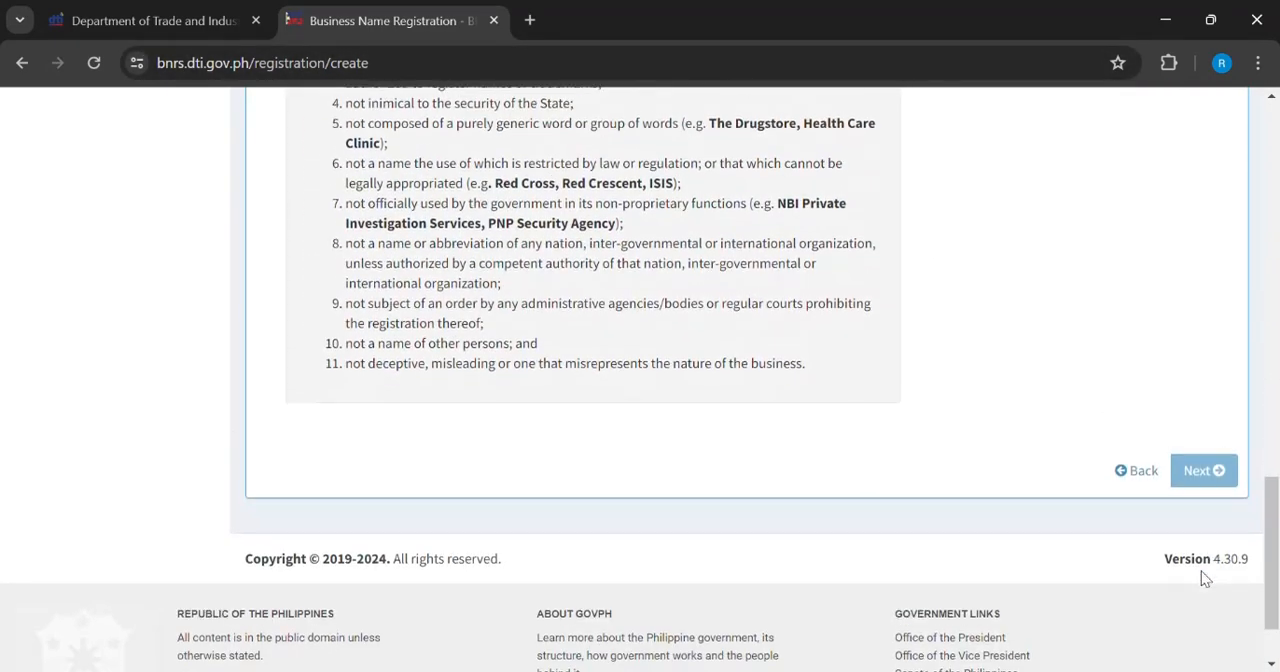
pyautogui.scroll(11, 940, 523)
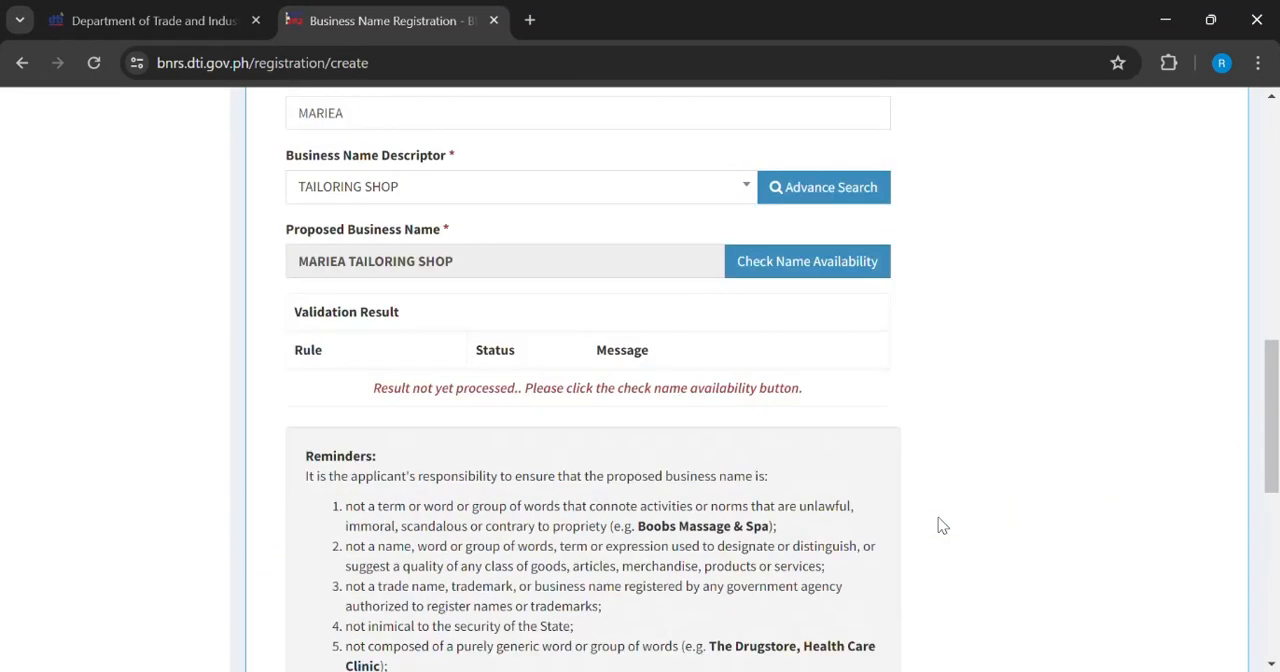
pyautogui.scroll(3, 925, 527)
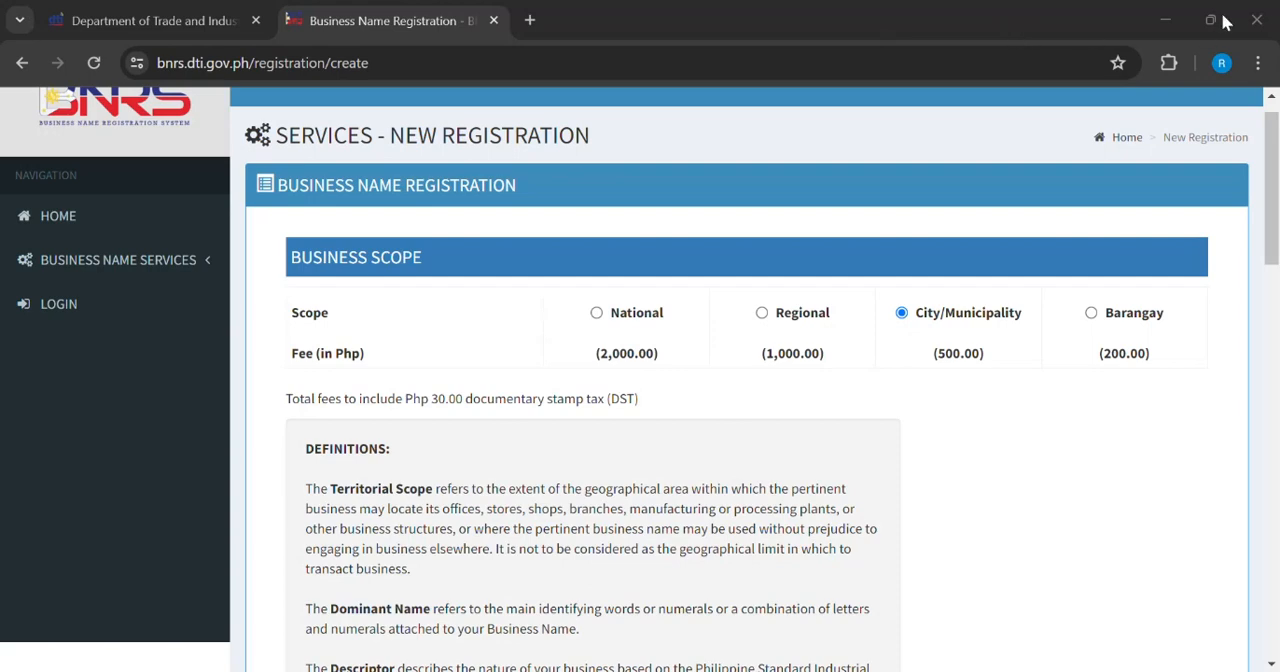
pyautogui.scroll(-2, 877, 403)
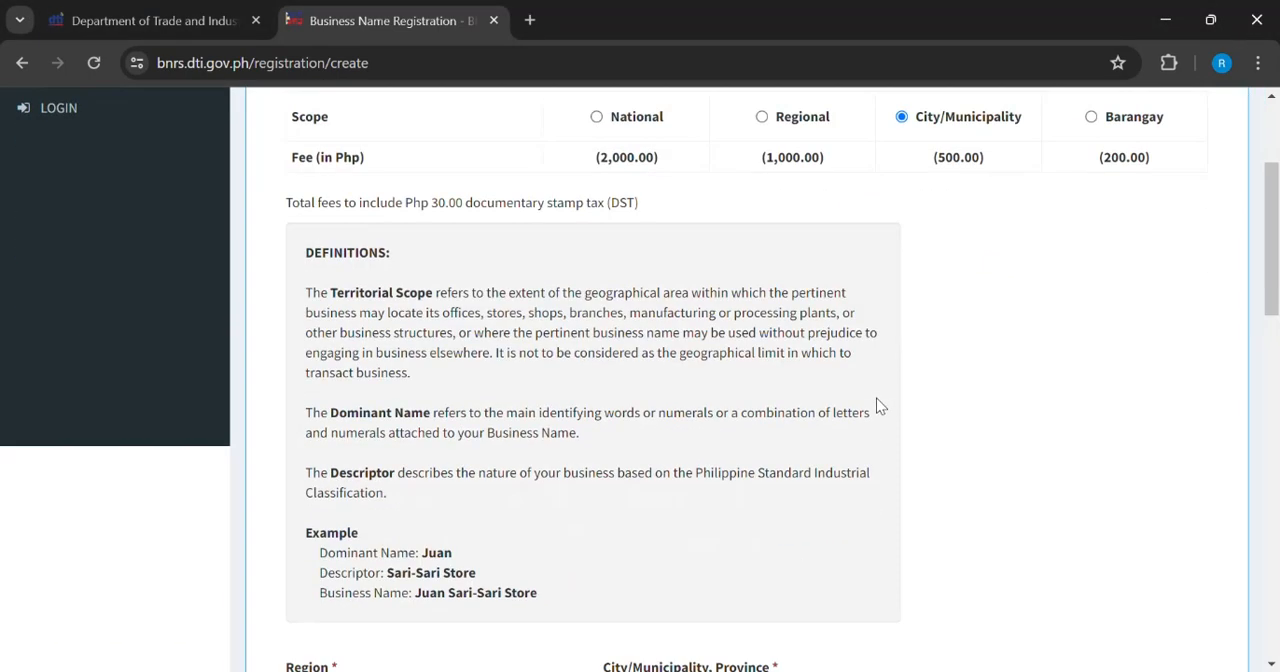
pyautogui.scroll(-3, 877, 403)
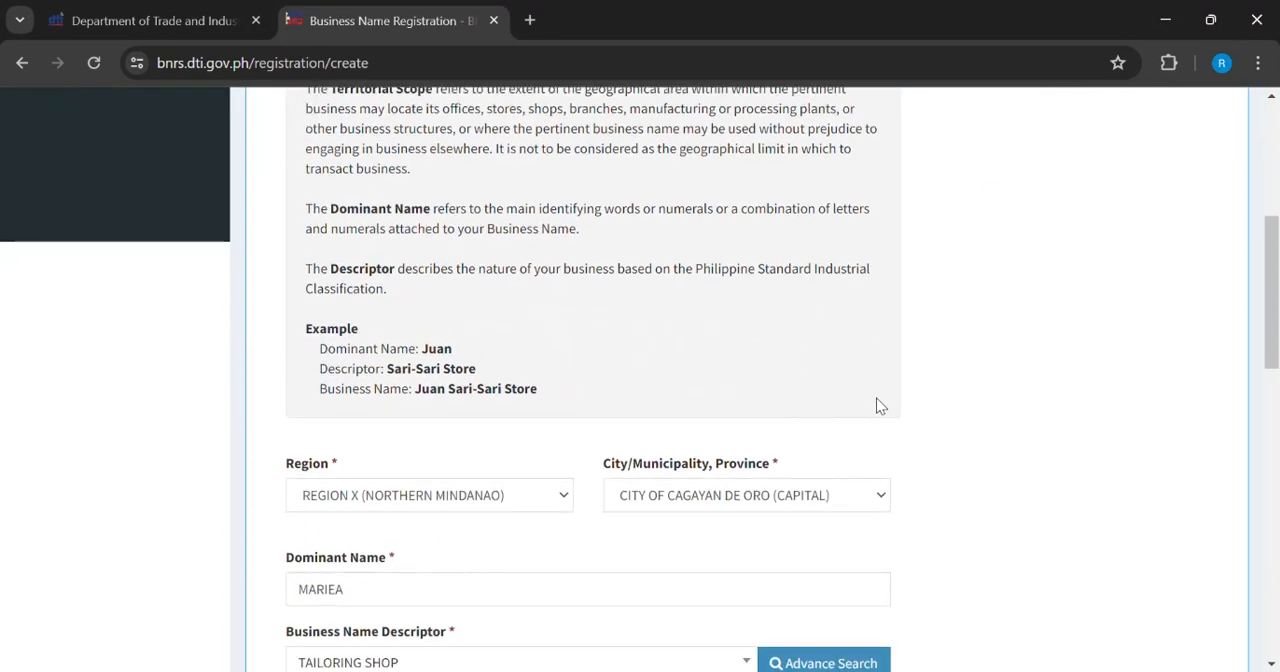
pyautogui.scroll(5, 880, 410)
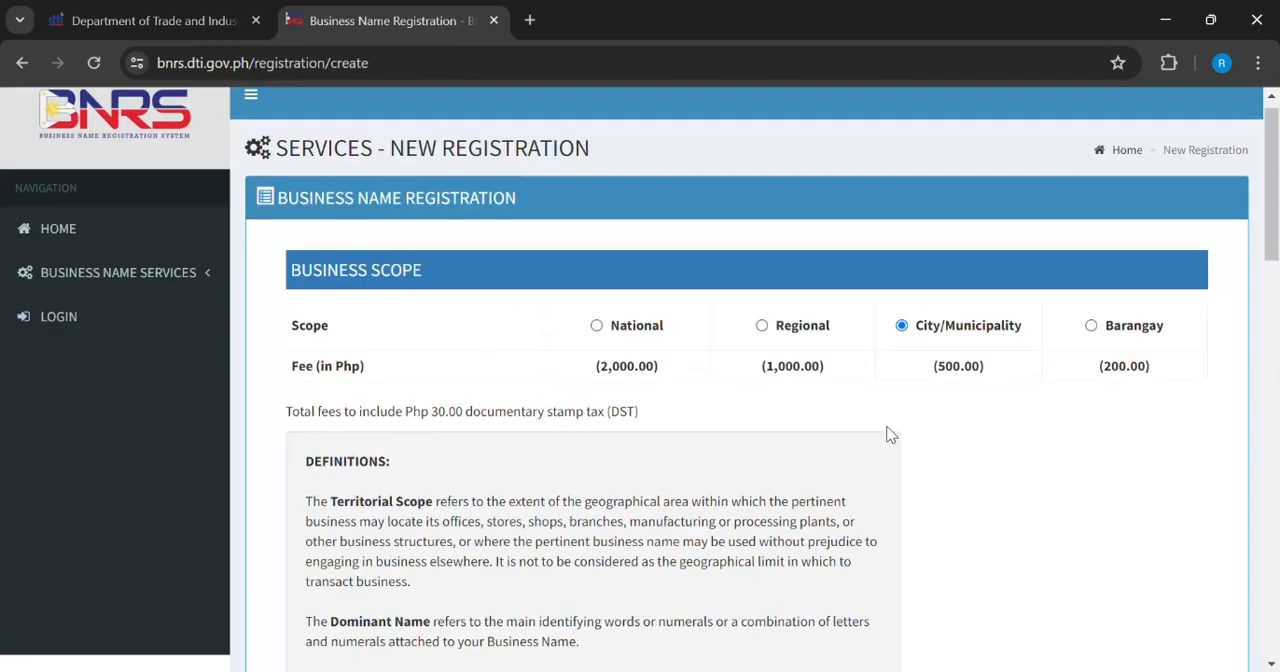